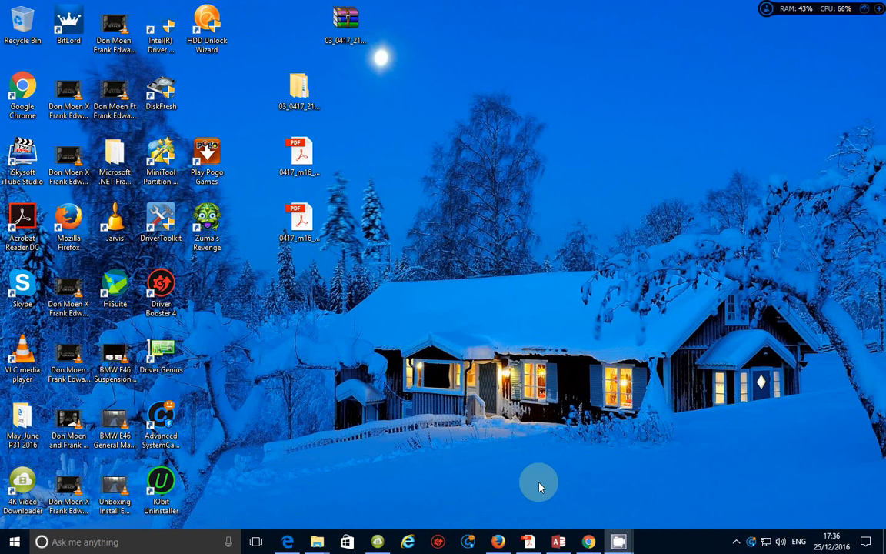
- Read the Task 4 – Database Labels requirements on page 8 of 0417_m16_qp_21.pdf and glance at the Access database's existing objects
{"action": "mouse_move", "coordinate": [508, 542]}
{"action": "left_click", "coordinate": [530, 543]}
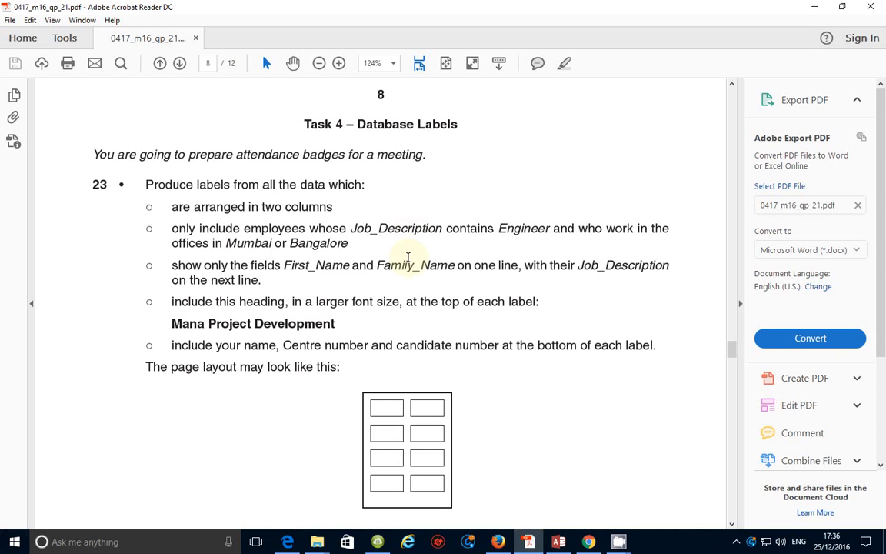
{"action": "scroll", "coordinate": [408, 256], "scroll_direction": "down", "scroll_amount": 2}
{"action": "scroll", "coordinate": [408, 256], "scroll_direction": "up", "scroll_amount": 2}
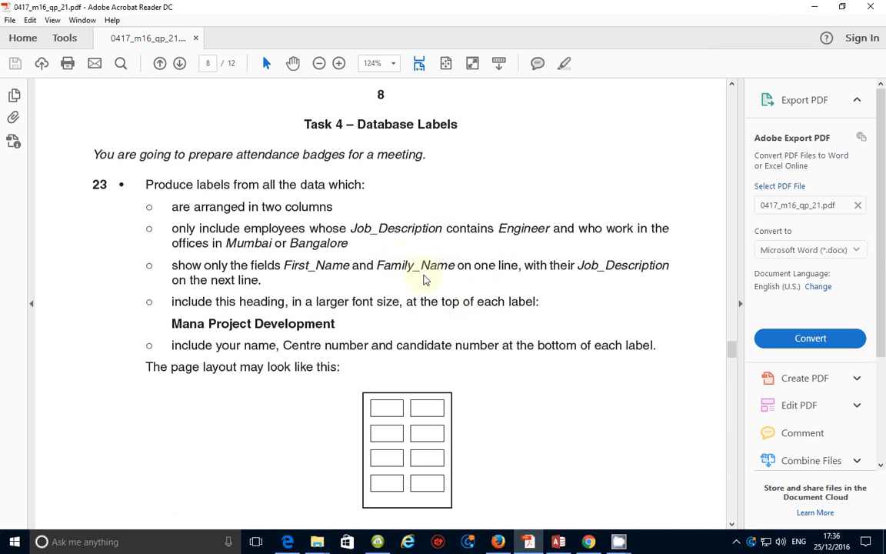
{"action": "scroll", "coordinate": [408, 258], "scroll_direction": "up", "scroll_amount": 1}
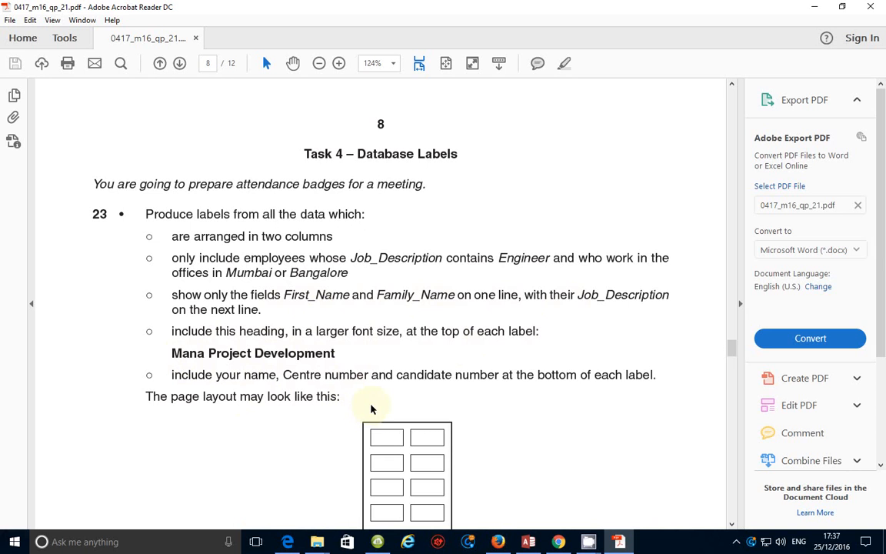
{"action": "scroll", "coordinate": [323, 389], "scroll_direction": "down", "scroll_amount": 2}
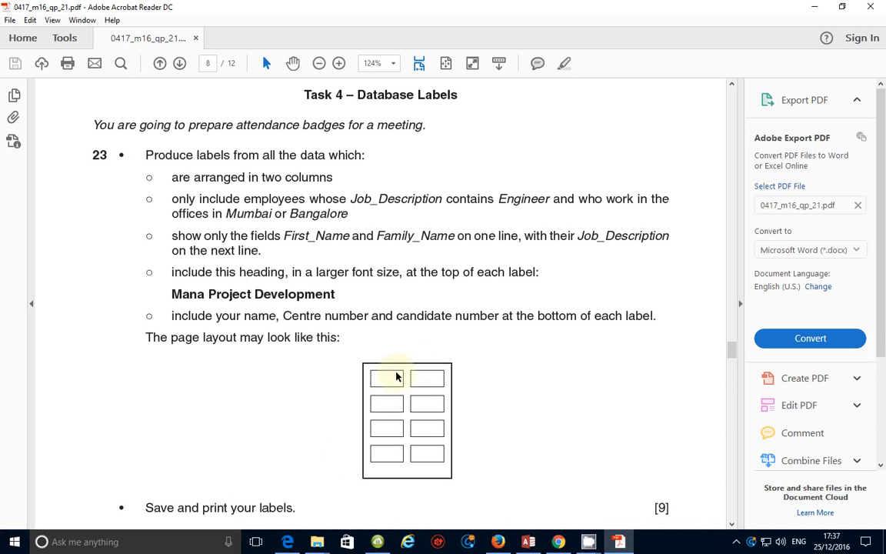
{"action": "scroll", "coordinate": [425, 463], "scroll_direction": "down", "scroll_amount": 1}
{"action": "scroll", "coordinate": [425, 463], "scroll_direction": "down", "scroll_amount": 4}
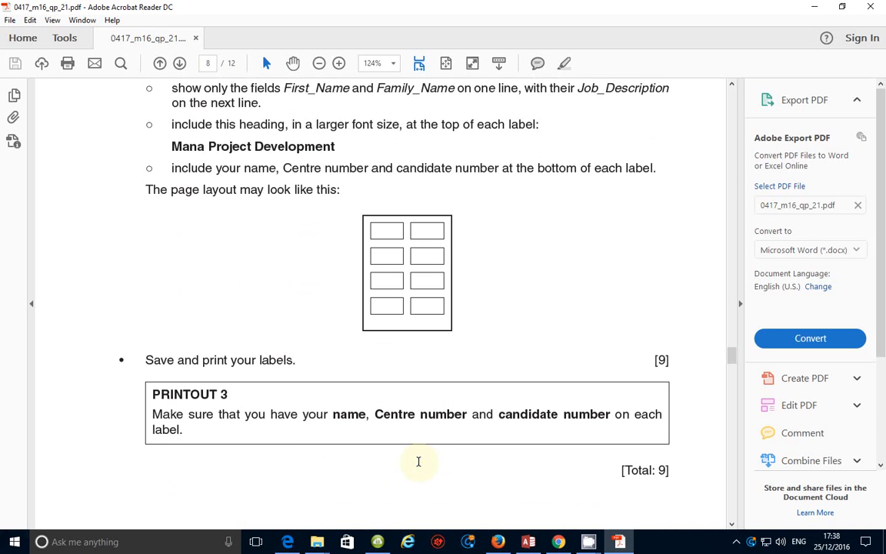
{"action": "scroll", "coordinate": [413, 434], "scroll_direction": "down", "scroll_amount": 5}
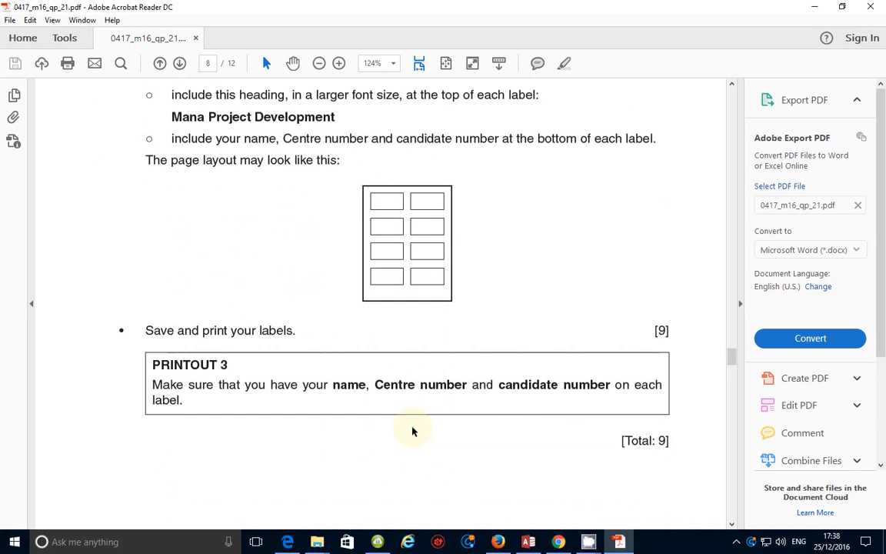
{"action": "scroll", "coordinate": [413, 432], "scroll_direction": "up", "scroll_amount": 12}
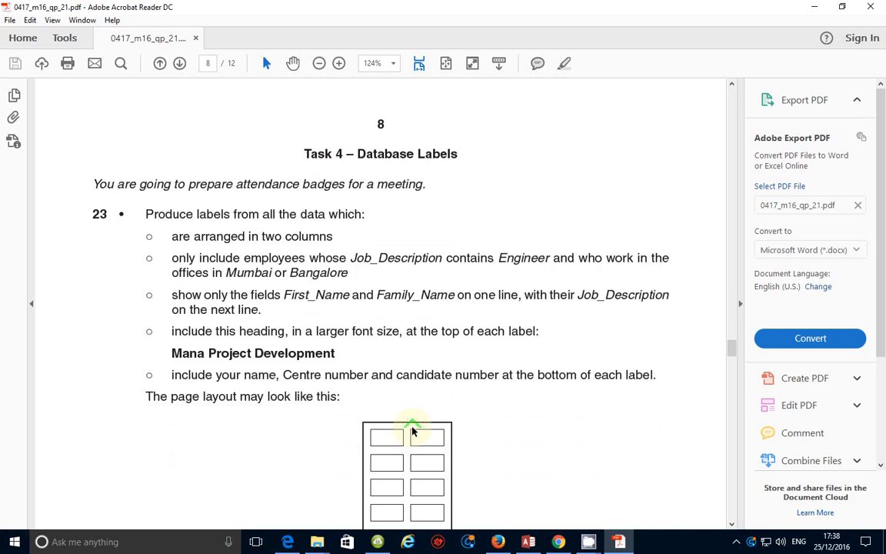
{"action": "scroll", "coordinate": [414, 431], "scroll_direction": "down", "scroll_amount": 2}
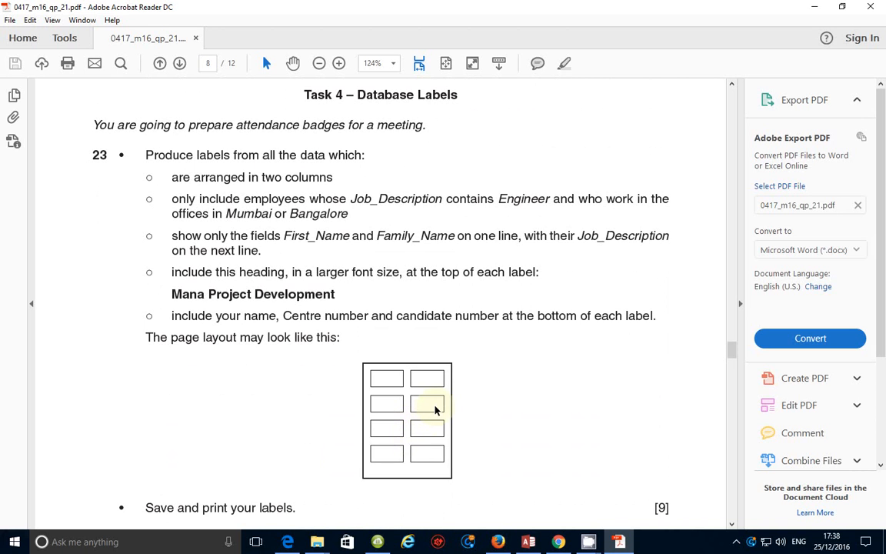
{"action": "left_click", "coordinate": [529, 542]}
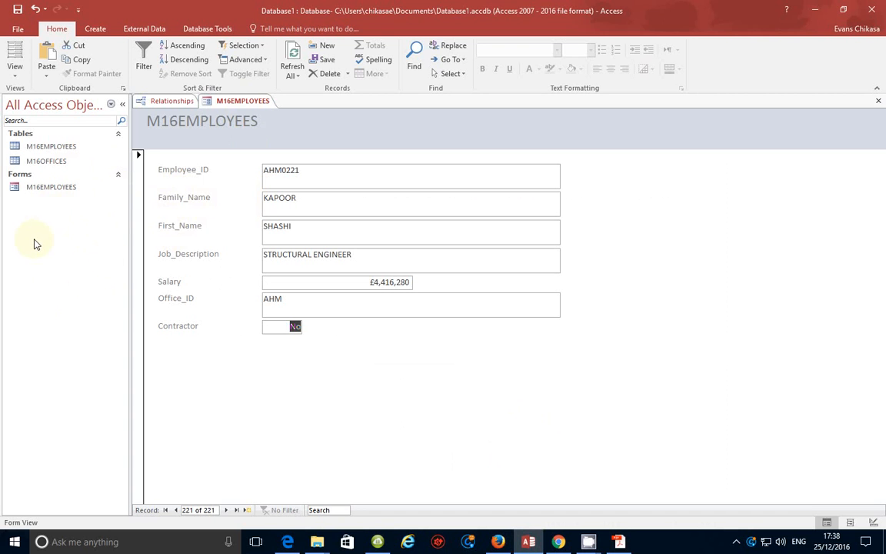
{"action": "left_click", "coordinate": [618, 542]}
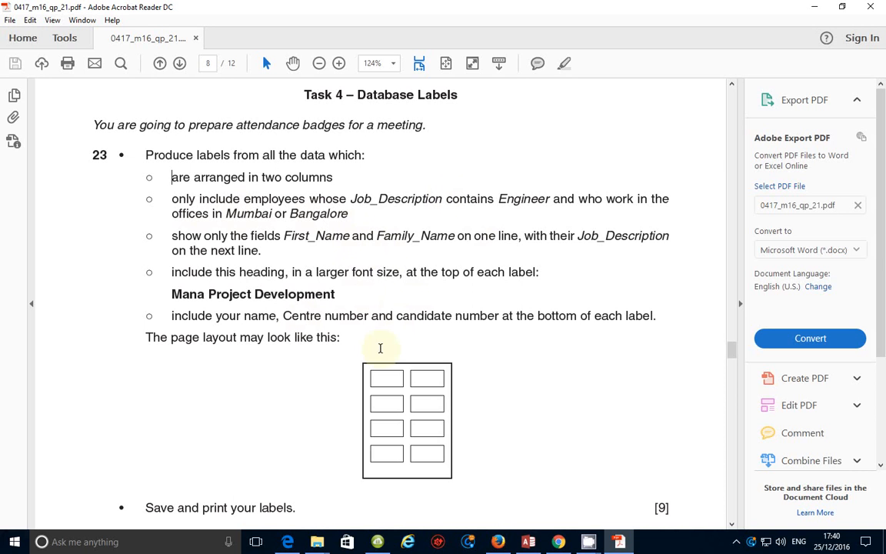
- Switch to Access and start a query with the Simple Query Wizard, based on the M16EMPLOYEES table
{"action": "left_click", "coordinate": [531, 543]}
{"action": "left_click", "coordinate": [96, 29]}
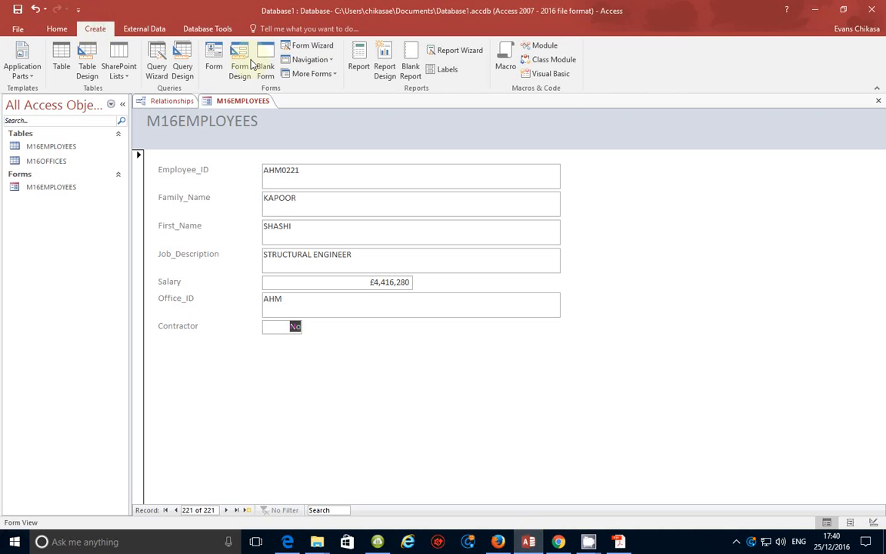
{"action": "left_click", "coordinate": [153, 64]}
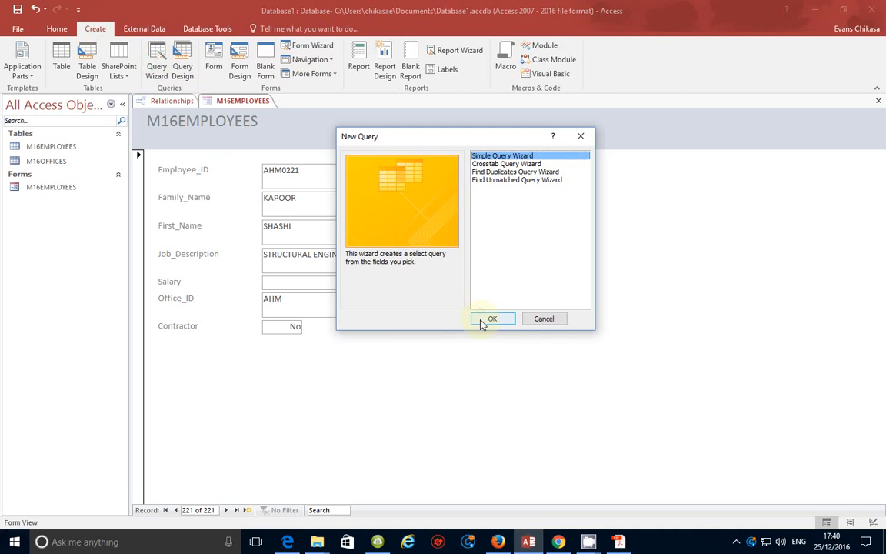
{"action": "left_click", "coordinate": [482, 317]}
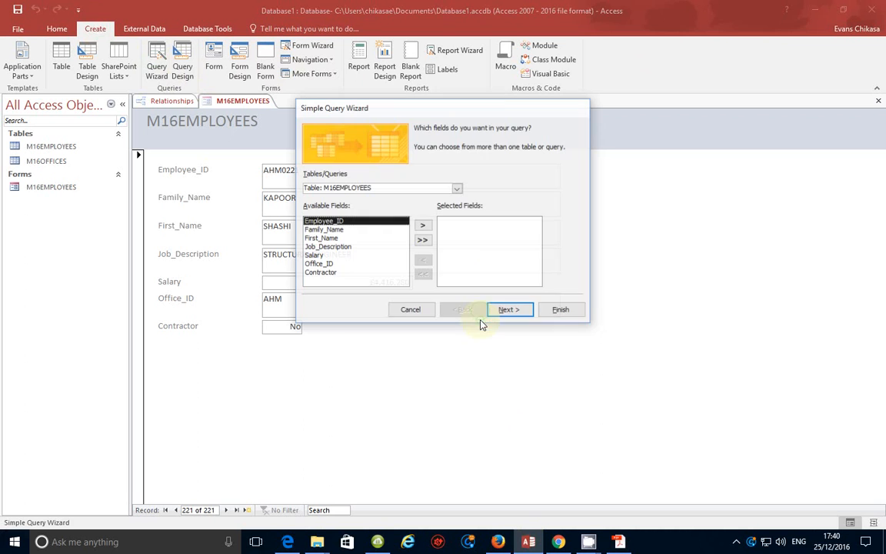
{"action": "left_click", "coordinate": [458, 189]}
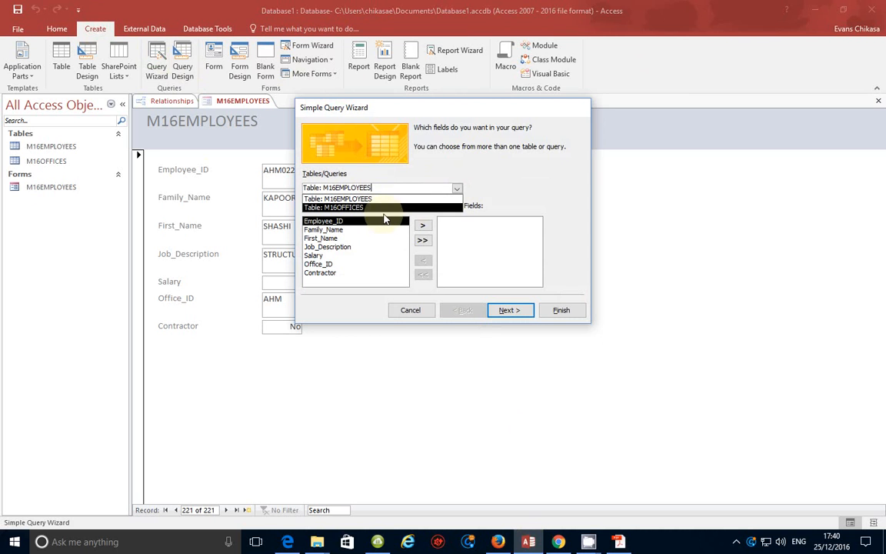
{"action": "left_click", "coordinate": [357, 236]}
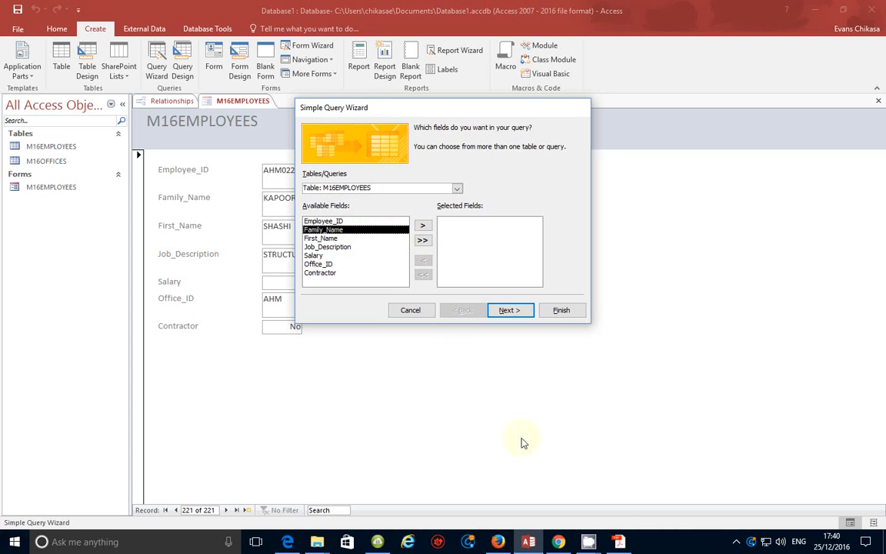
- Check the required label fields in the exam paper and add First_Name, Family_Name and Job_Description to the query
{"action": "left_click", "coordinate": [617, 543]}
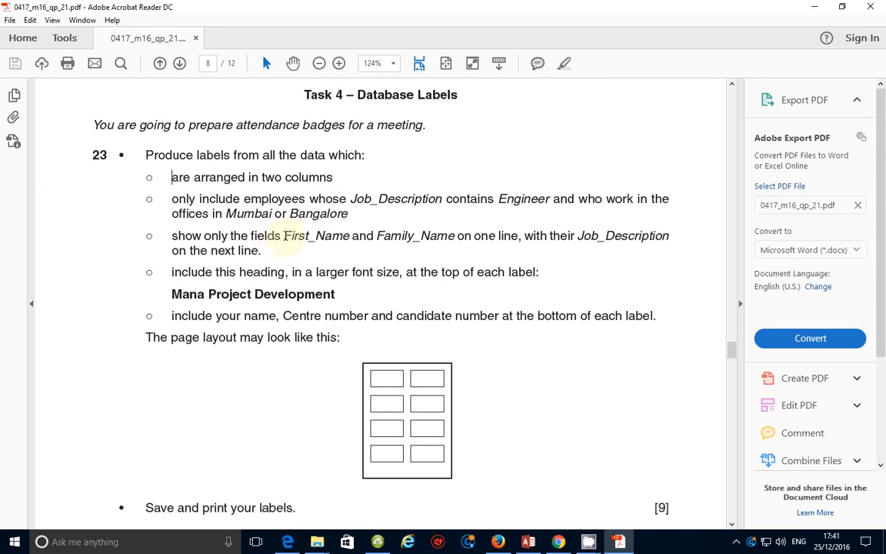
{"action": "double_click", "coordinate": [286, 236]}
{"action": "left_click", "coordinate": [432, 243]}
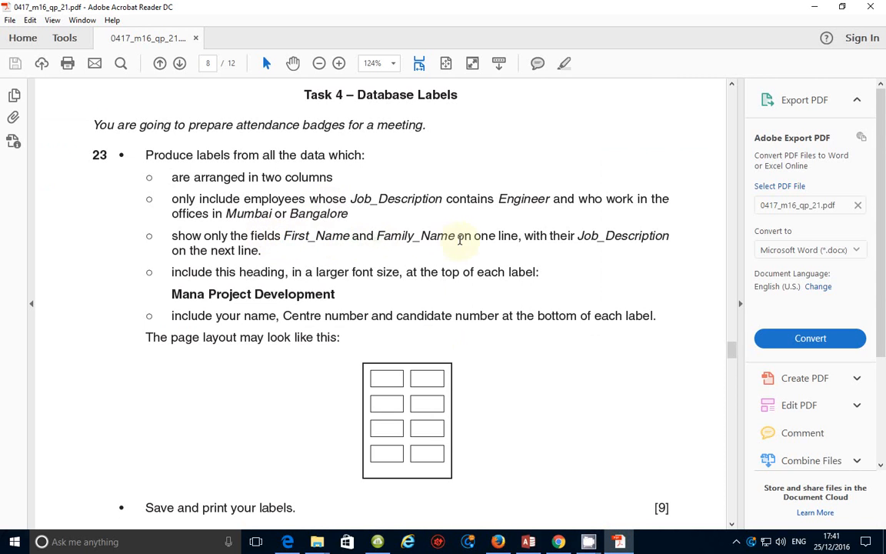
{"action": "double_click", "coordinate": [453, 237]}
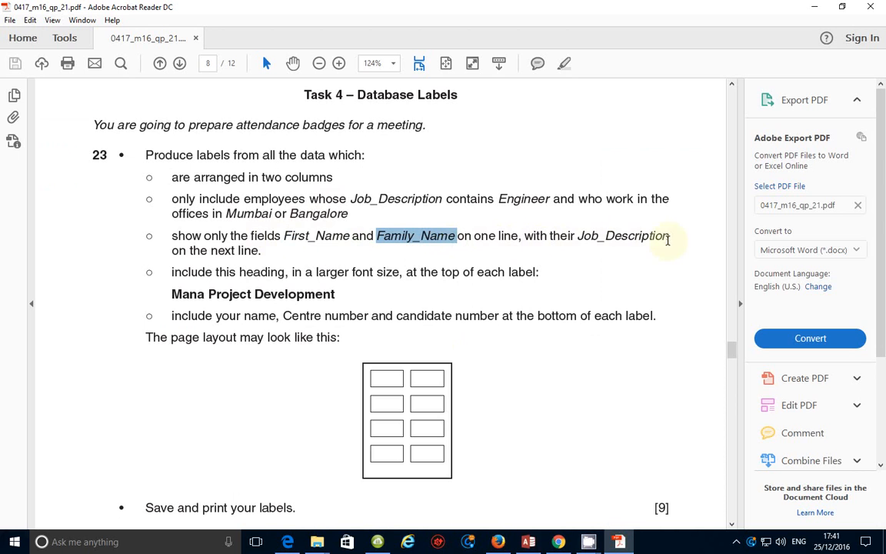
{"action": "left_click", "coordinate": [620, 540]}
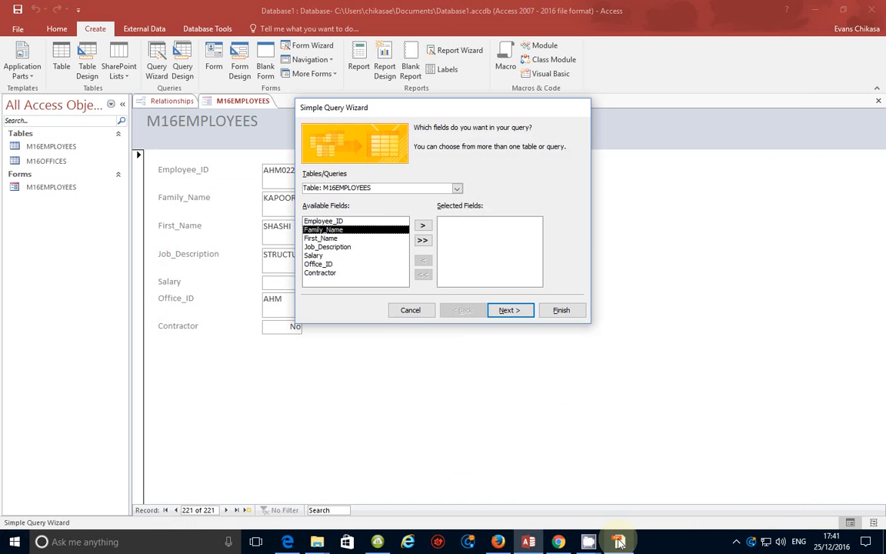
{"action": "double_click", "coordinate": [379, 237]}
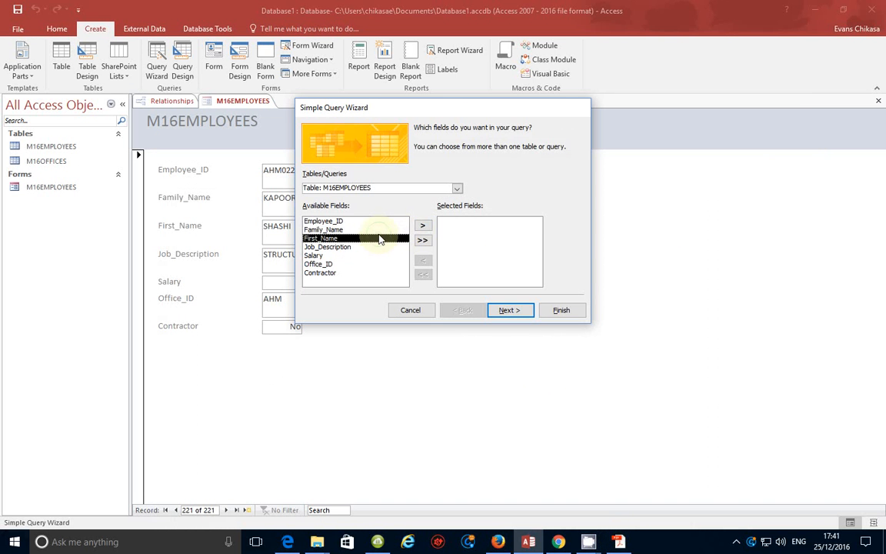
{"action": "double_click", "coordinate": [356, 231]}
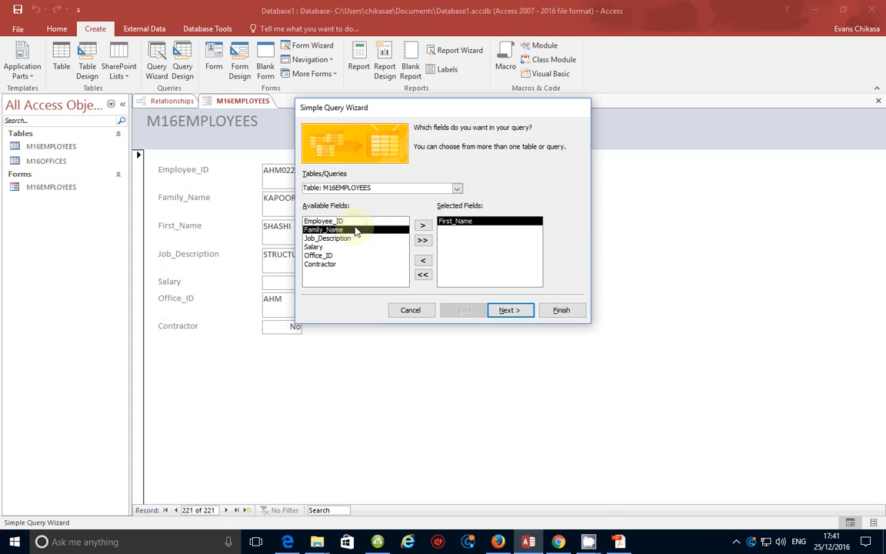
{"action": "double_click", "coordinate": [354, 230]}
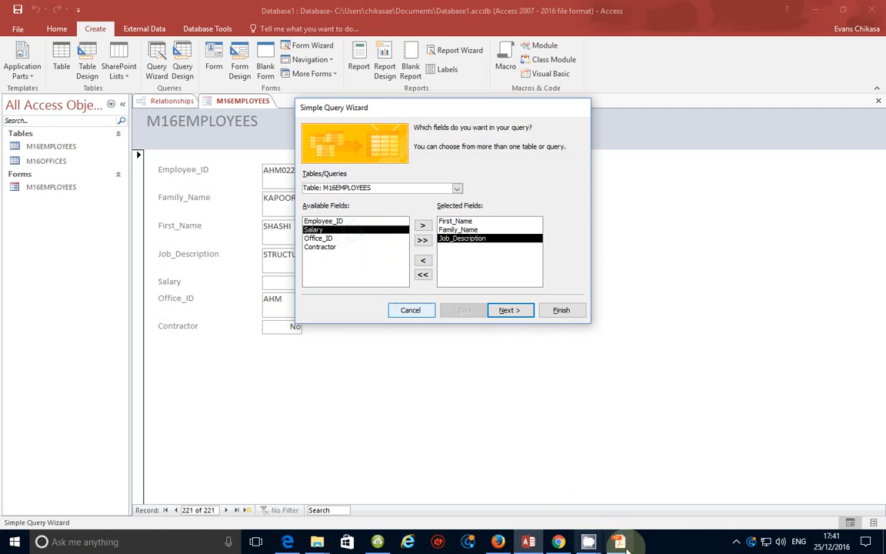
- Check the office condition in the exam paper and add the Office field from the M16OFFICES table to the query
{"action": "left_click", "coordinate": [620, 542]}
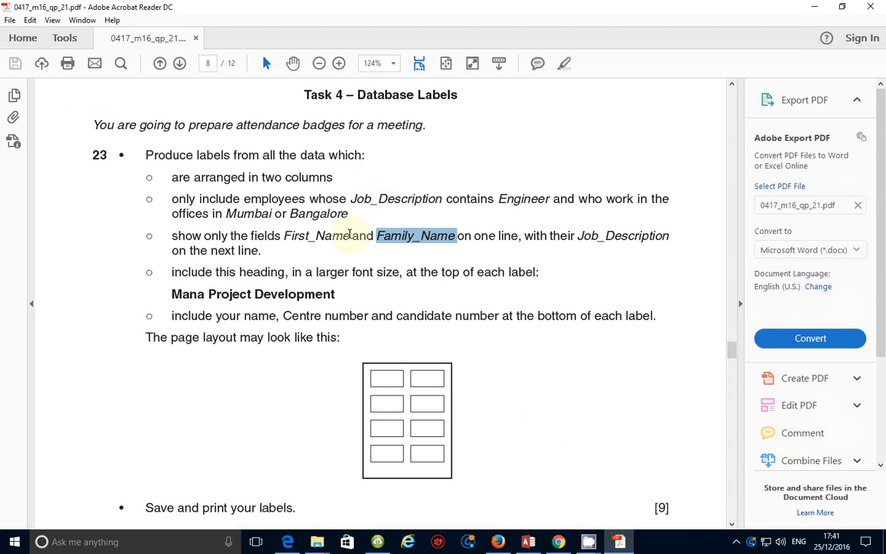
{"action": "left_click", "coordinate": [173, 219]}
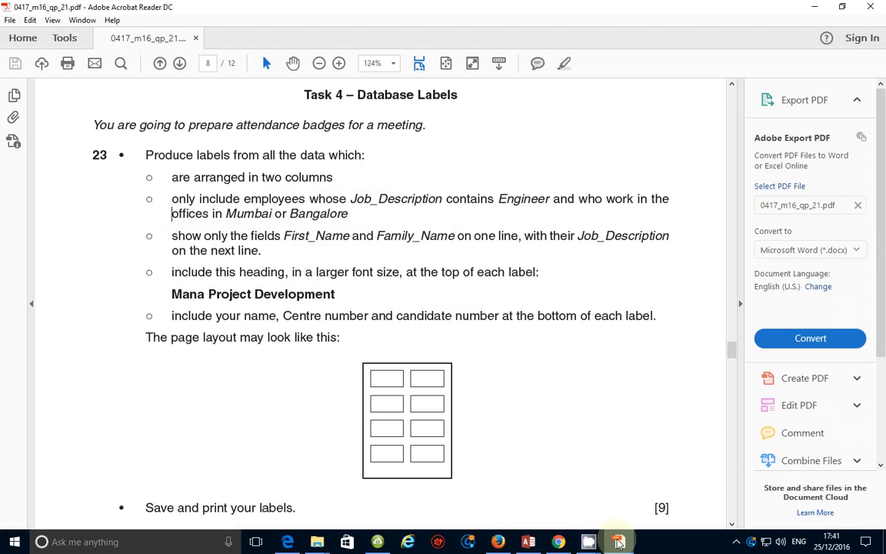
{"action": "left_click", "coordinate": [529, 543]}
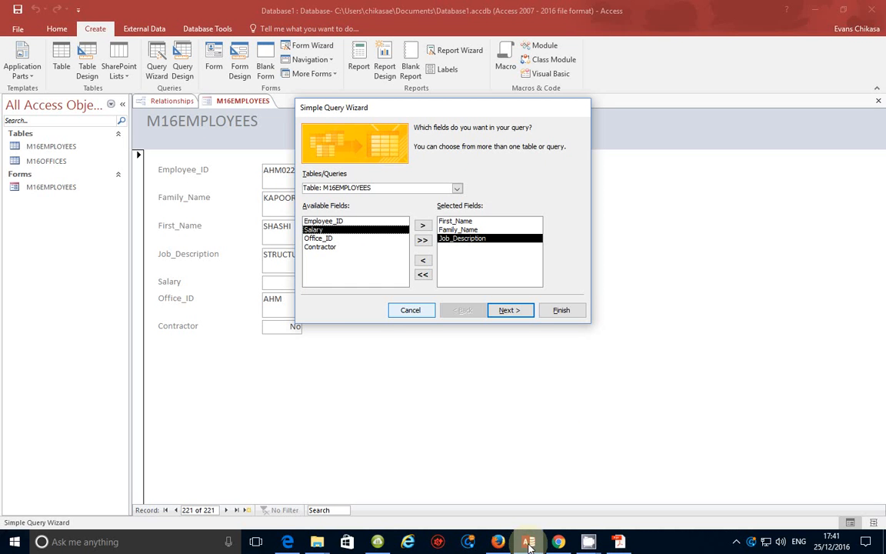
{"action": "left_click", "coordinate": [457, 188]}
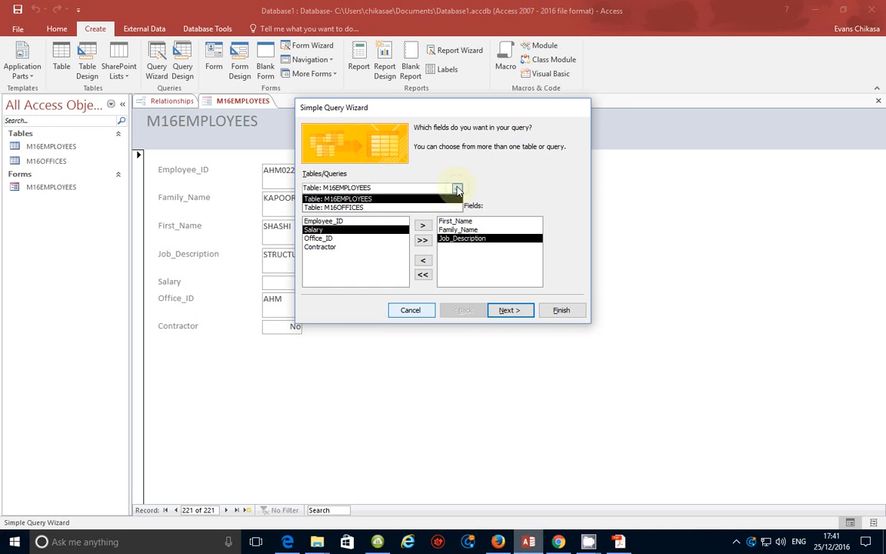
{"action": "left_click", "coordinate": [389, 207]}
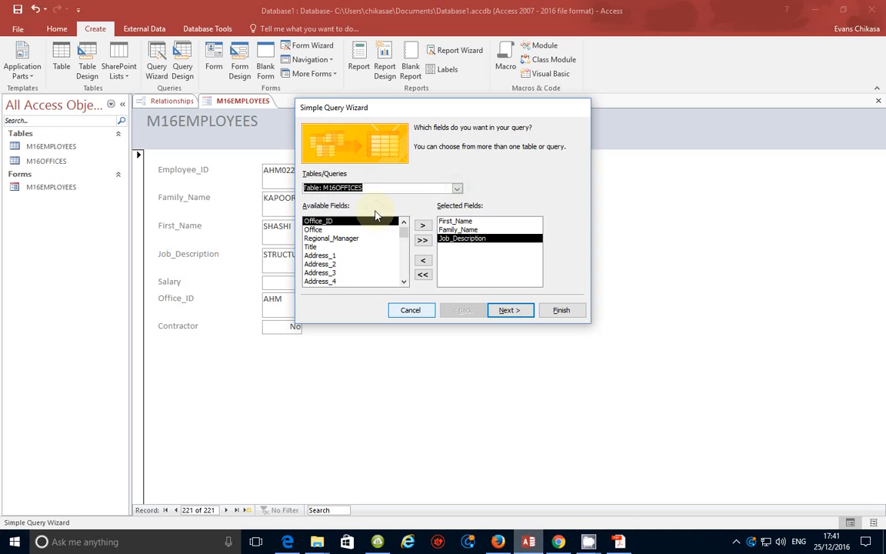
{"action": "double_click", "coordinate": [325, 231]}
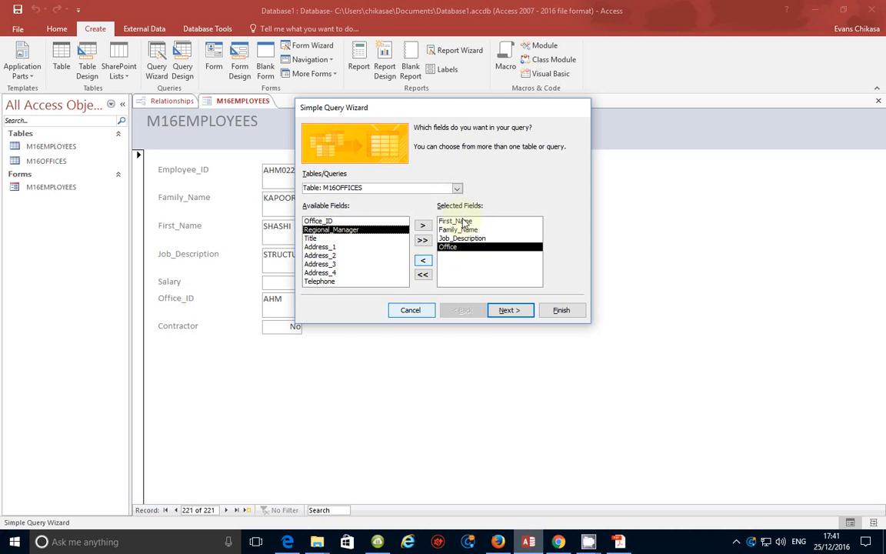
- Finish the query wizard with the option to modify the query's design
{"action": "left_click", "coordinate": [518, 312]}
{"action": "left_click", "coordinate": [404, 244]}
{"action": "left_click", "coordinate": [551, 310]}
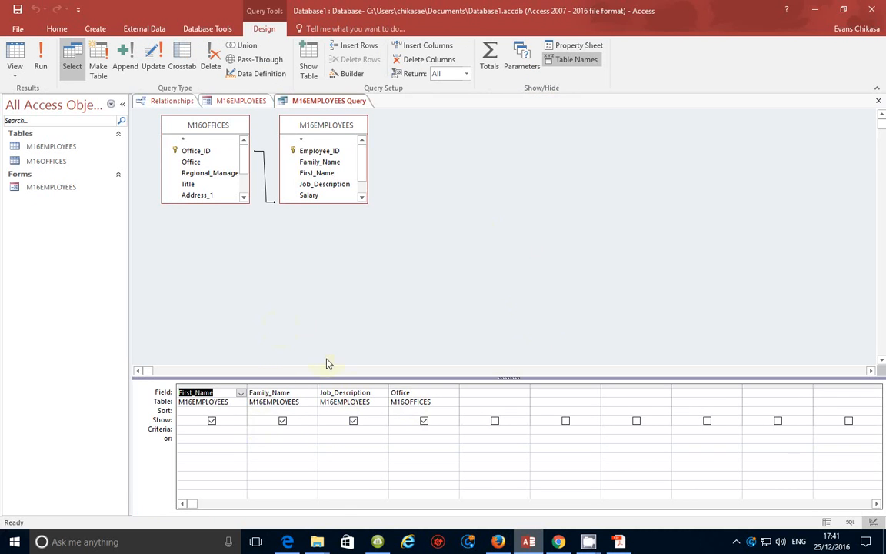
- Run the query and compare its records with the label requirements in the exam paper
{"action": "left_click", "coordinate": [44, 67]}
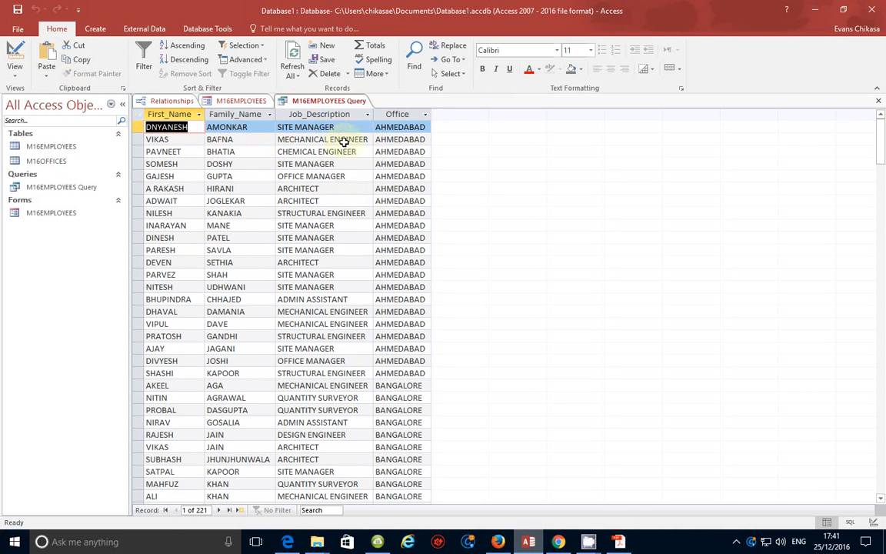
{"action": "left_click", "coordinate": [619, 542]}
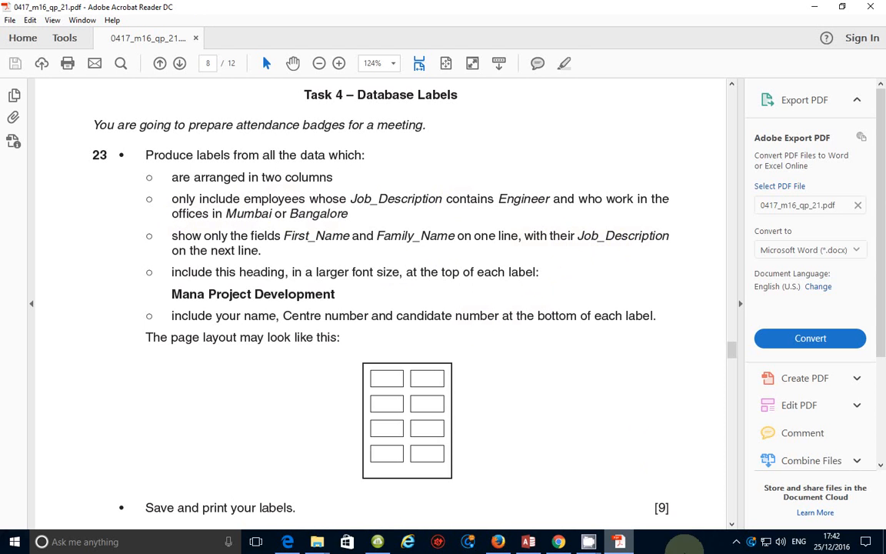
{"action": "left_click", "coordinate": [628, 543]}
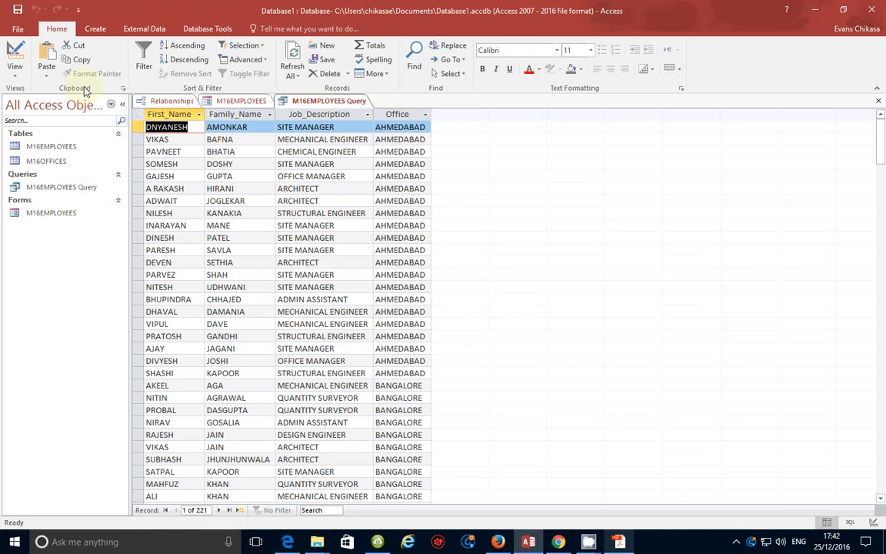
- Reopen the query's design, check the job condition in the exam paper, and set the Job_Description criterion to *Engineer*
{"action": "left_click", "coordinate": [15, 68]}
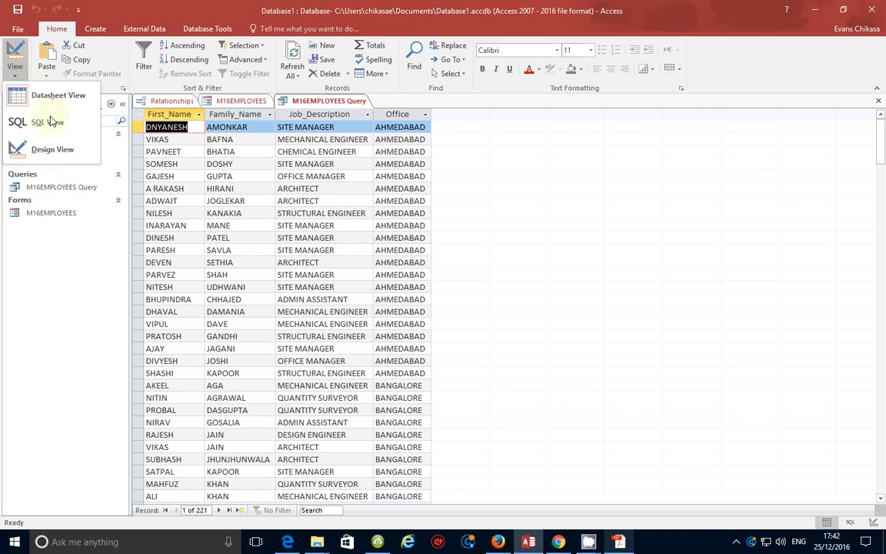
{"action": "left_click", "coordinate": [64, 157]}
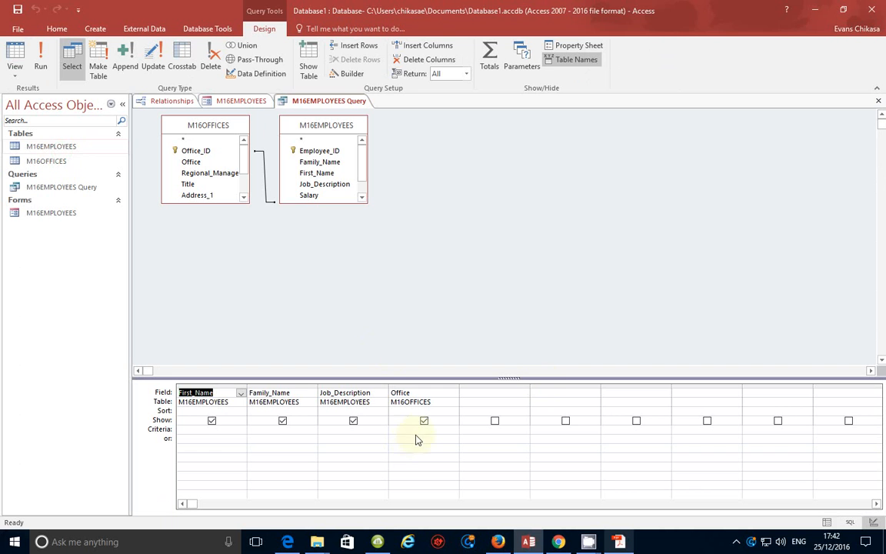
{"action": "left_click", "coordinate": [619, 542]}
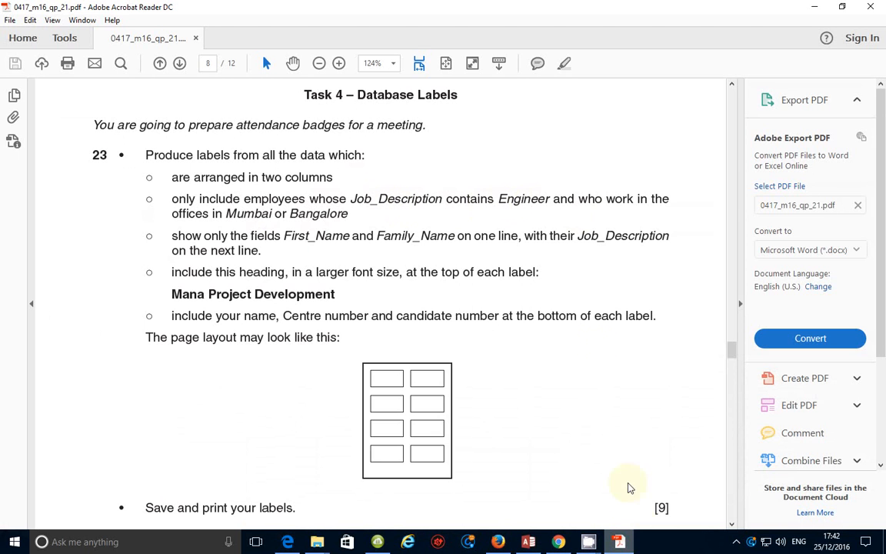
{"action": "left_click", "coordinate": [528, 542]}
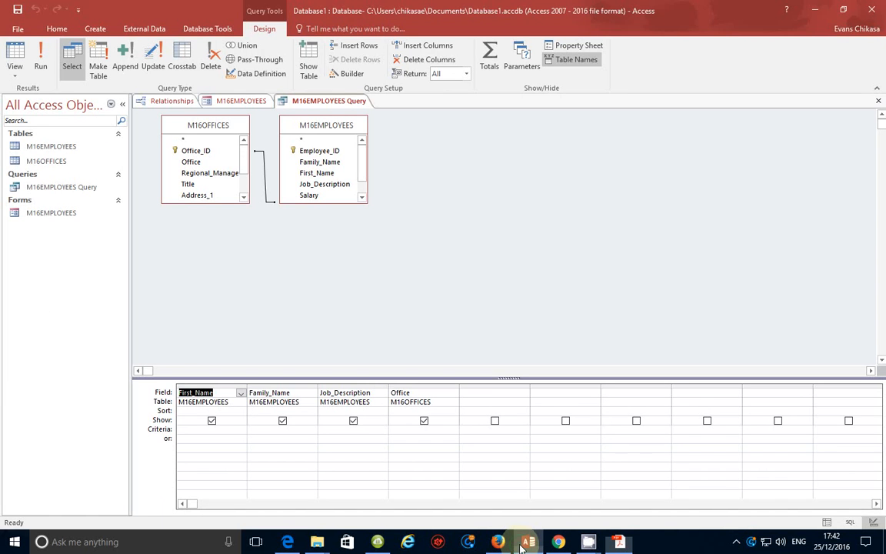
{"action": "left_click", "coordinate": [347, 431]}
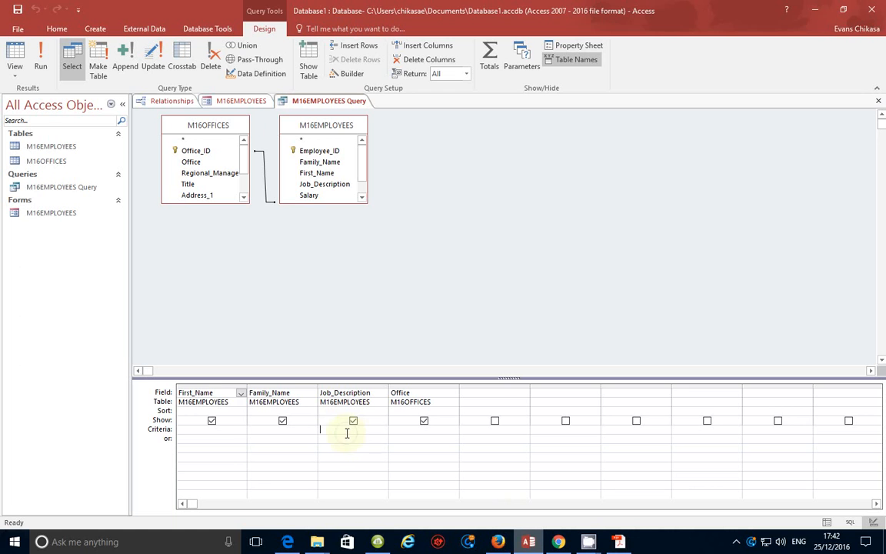
{"action": "type", "text": "E"}
{"action": "key", "text": "BackSpace"}
{"action": "type", "text": "*ENGI"}
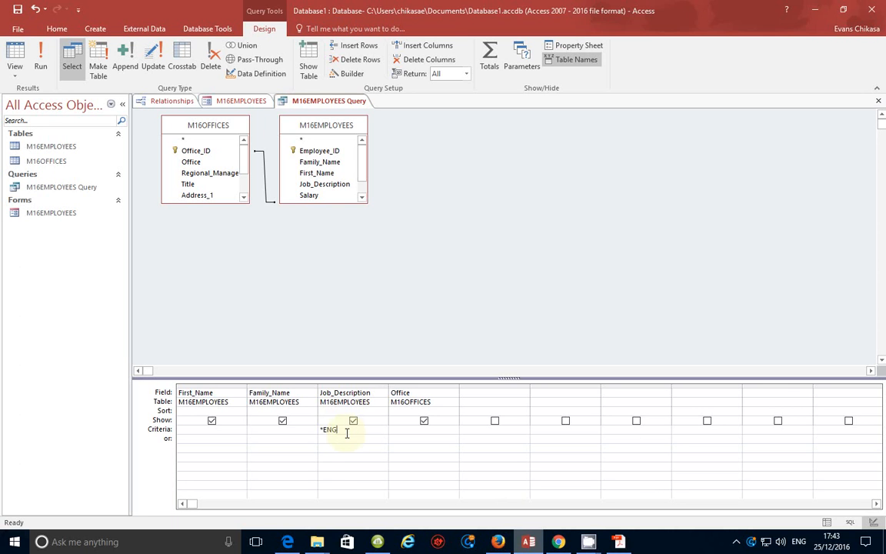
{"action": "type", "text": "gineer*"}
{"action": "left_click", "coordinate": [343, 449]}
- Check the office condition in the exam paper and set the Office criterion to Mumbai or Bangalore
{"action": "left_click", "coordinate": [619, 542]}
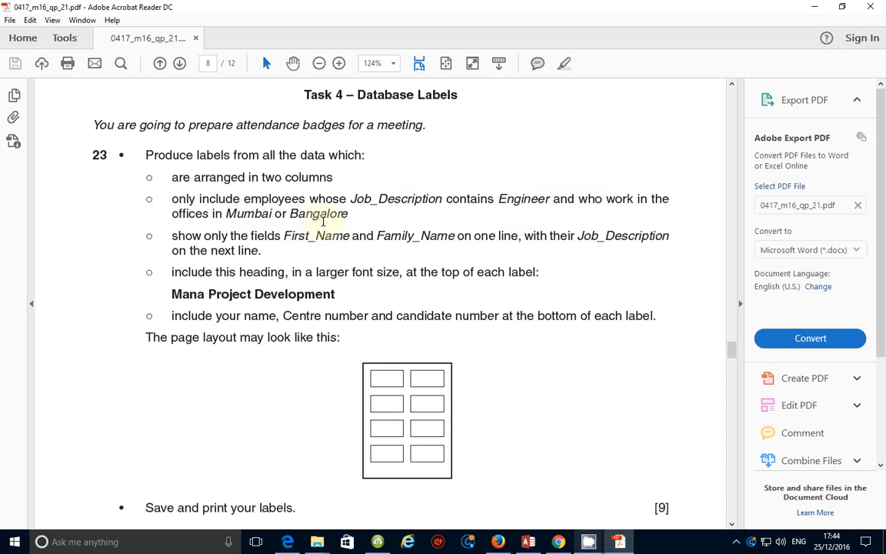
{"action": "left_click", "coordinate": [620, 541]}
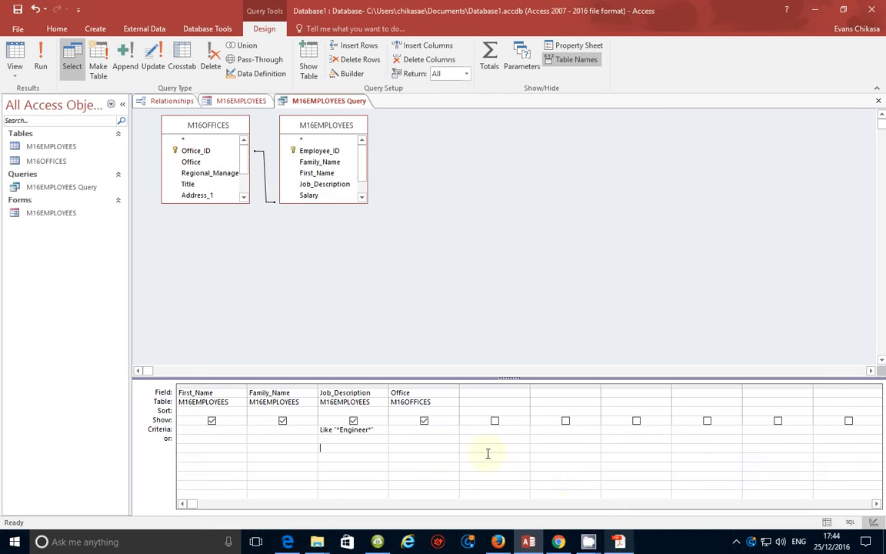
{"action": "left_click", "coordinate": [401, 430]}
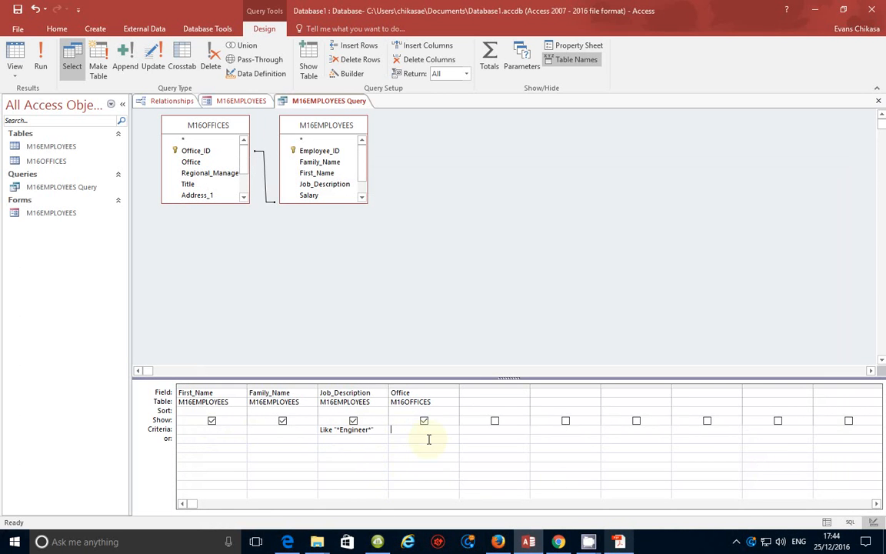
{"action": "type", "text": "Mumba"}
{"action": "type", "text": "i or Bangalore"}
{"action": "left_click", "coordinate": [428, 457]}
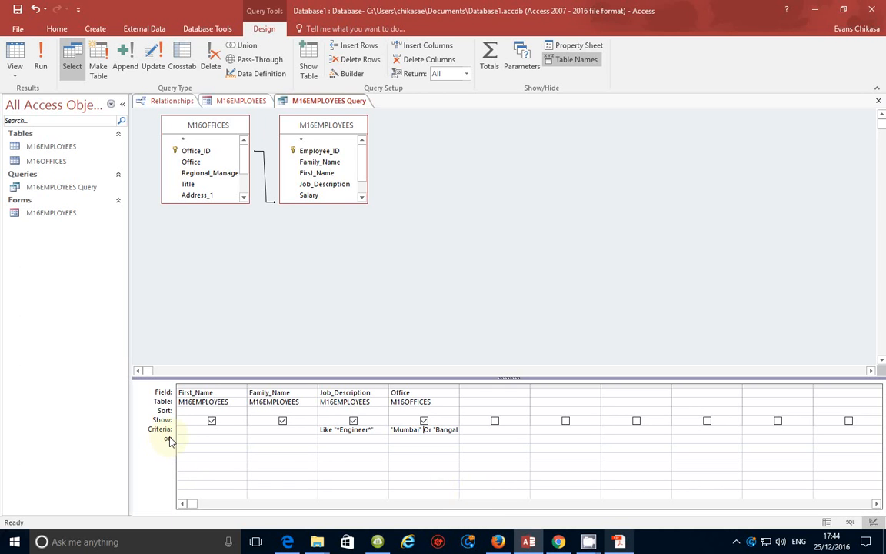
- Try placing bangalore in the or row beneath Mumbai for the Office field and run the query
{"action": "left_click_drag", "start_coordinate": [418, 429], "coordinate": [473, 428]}
{"action": "key", "text": "Delete"}
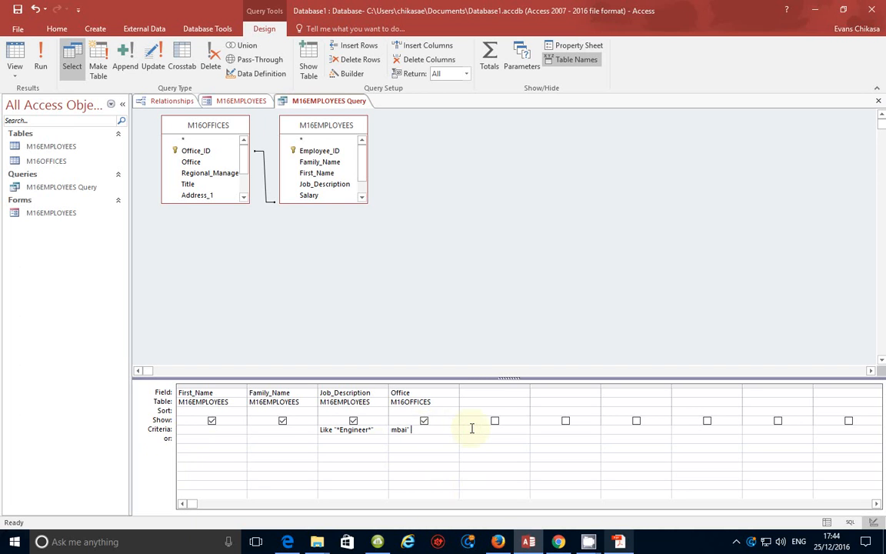
{"action": "left_click", "coordinate": [414, 437]}
{"action": "type", "text": "bangalore"}
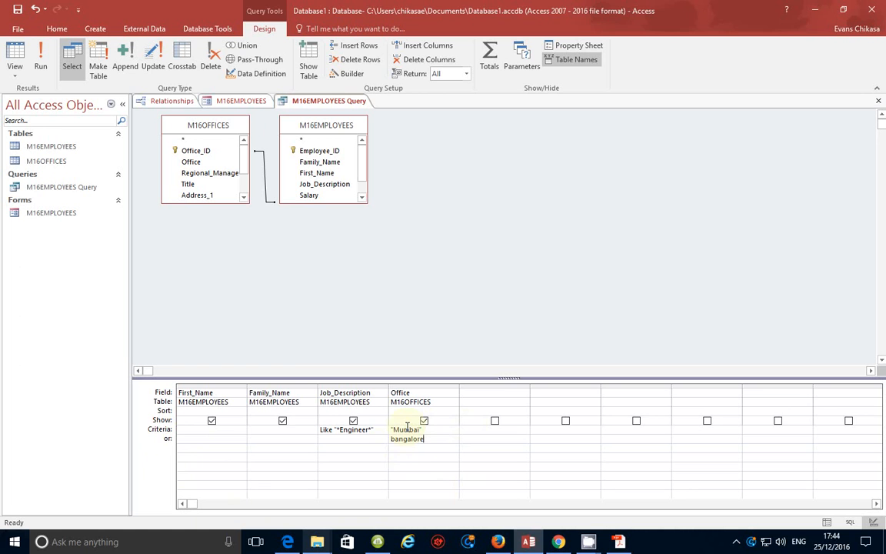
{"action": "left_click", "coordinate": [416, 466]}
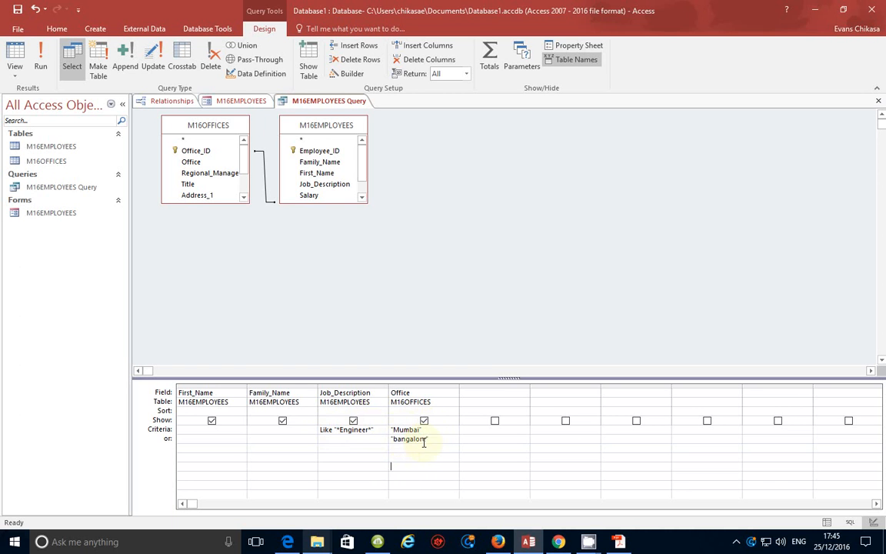
{"action": "left_click", "coordinate": [41, 61]}
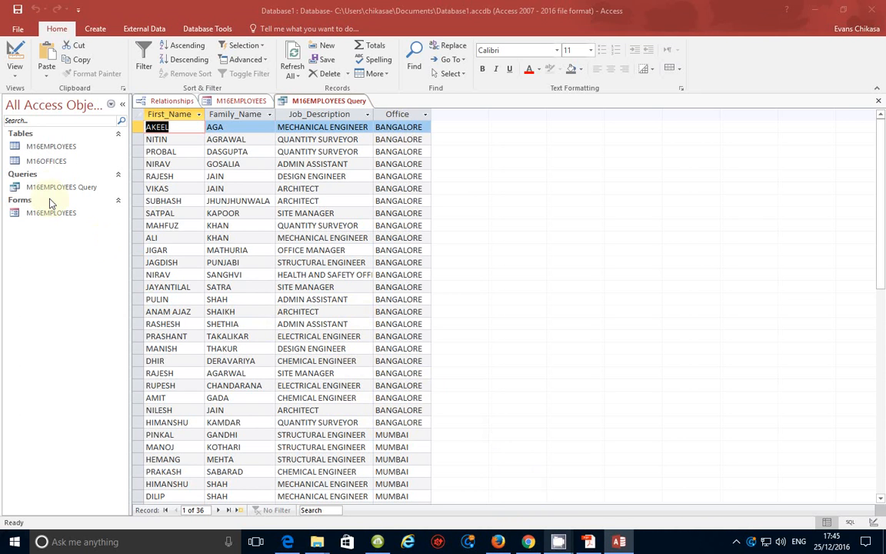
- Return to the query's design, clear the Office field's or row, and set its single criterion to Mumbai or Bangalore
{"action": "left_click", "coordinate": [15, 73]}
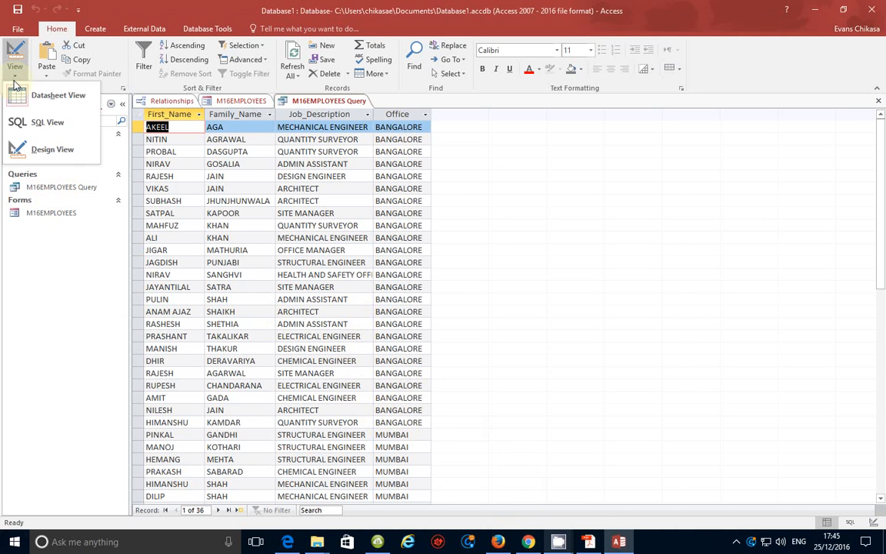
{"action": "left_click", "coordinate": [40, 149]}
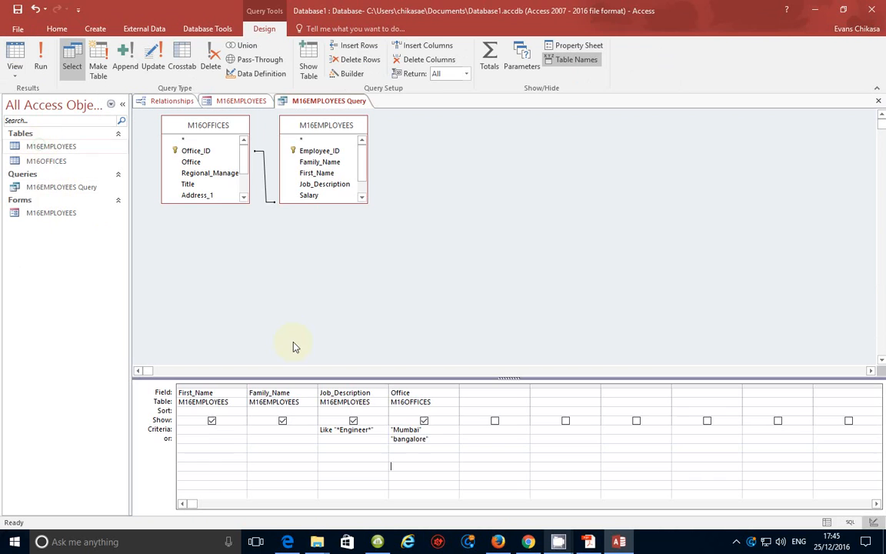
{"action": "left_click", "coordinate": [431, 440]}
{"action": "left_click_drag", "start_coordinate": [433, 443], "coordinate": [358, 424]}
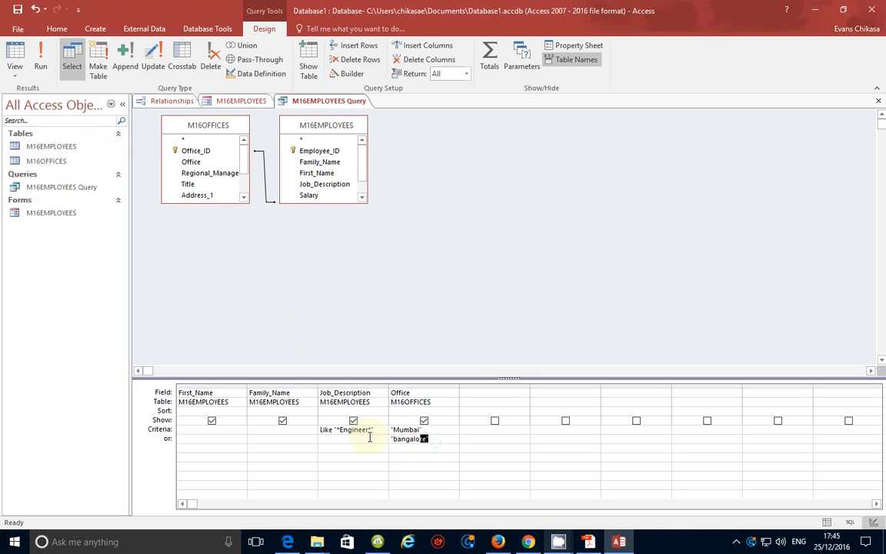
{"action": "key", "text": "Delete"}
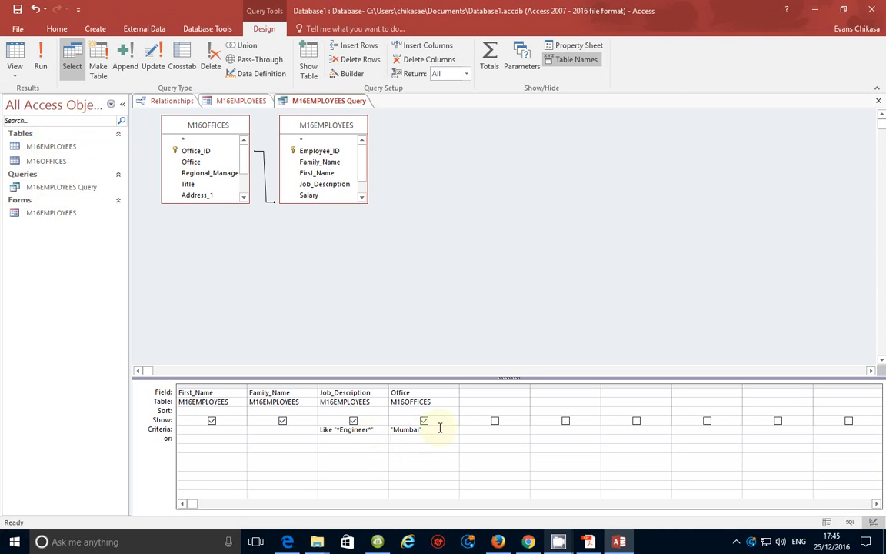
{"action": "type", "text": "r Bangalore"}
{"action": "left_click", "coordinate": [426, 455]}
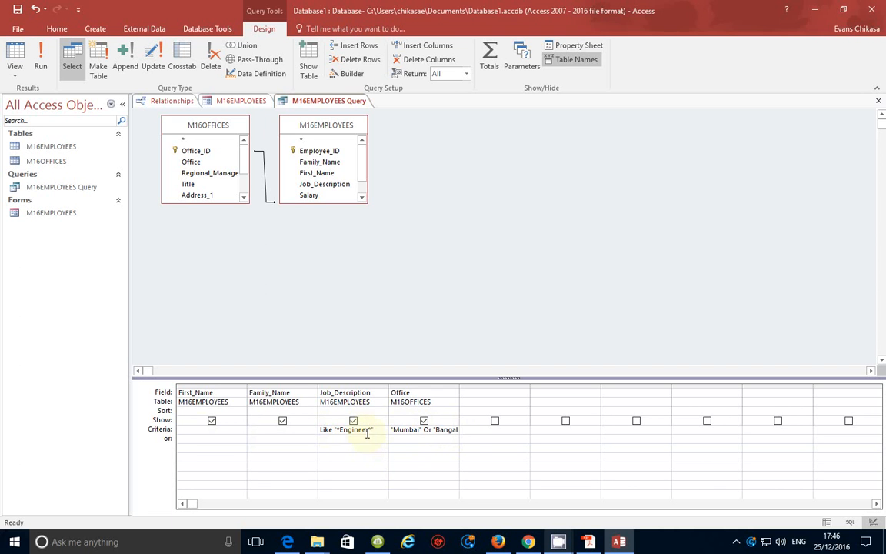
- Run the query and check its engineer records against the office and job conditions in the exam paper
{"action": "left_click", "coordinate": [40, 62]}
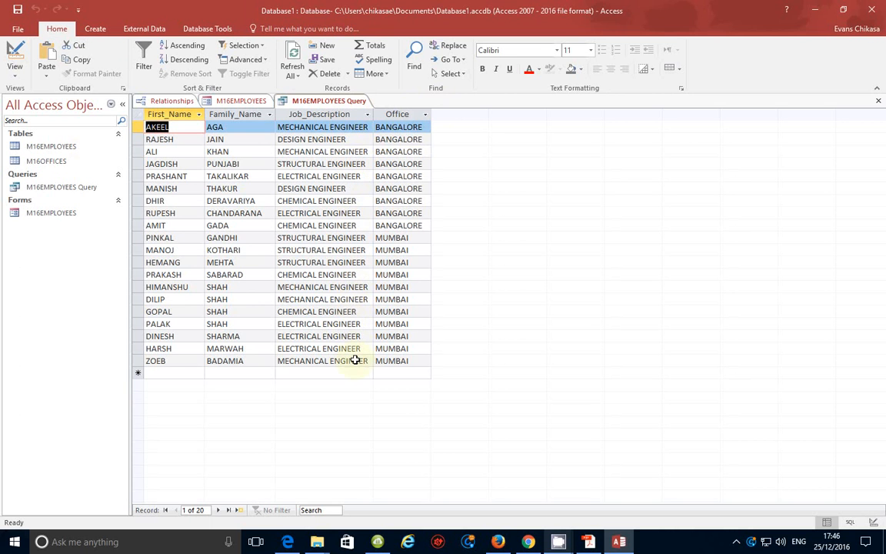
{"action": "left_click", "coordinate": [616, 538]}
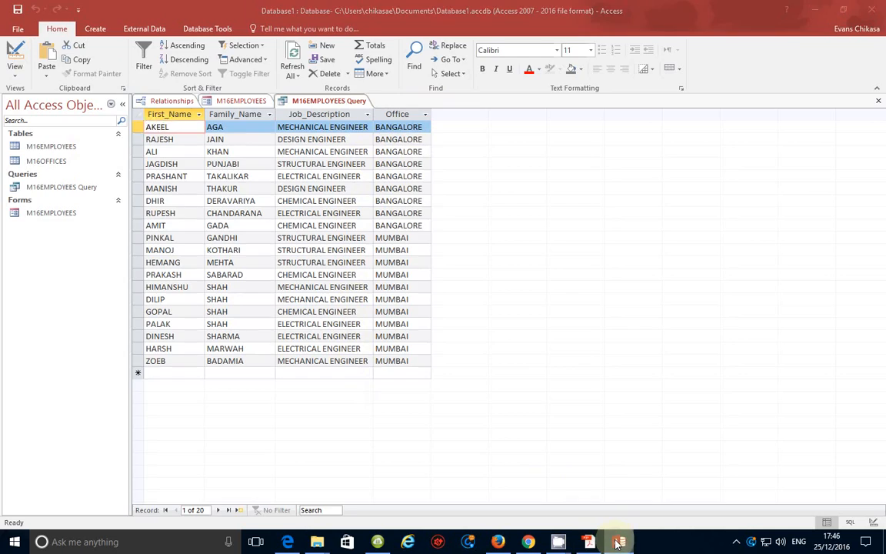
{"action": "left_click", "coordinate": [617, 541]}
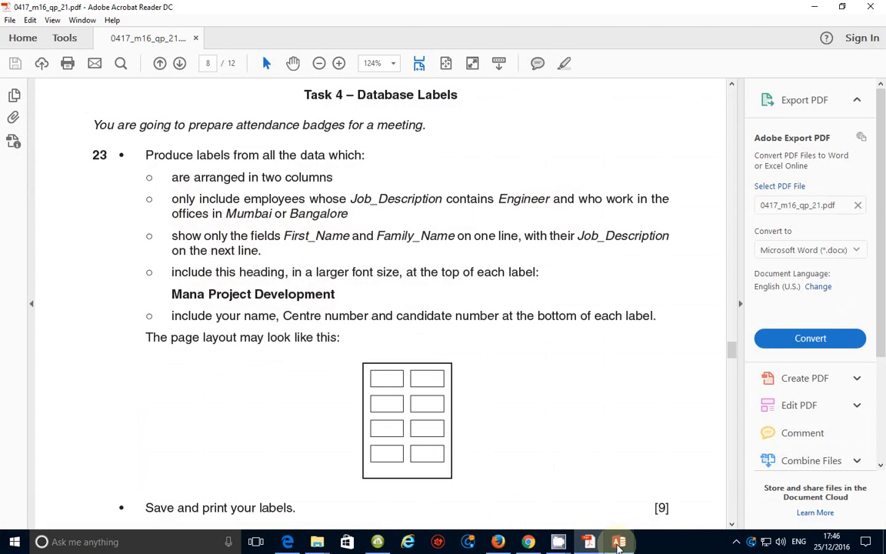
{"action": "left_click", "coordinate": [619, 542]}
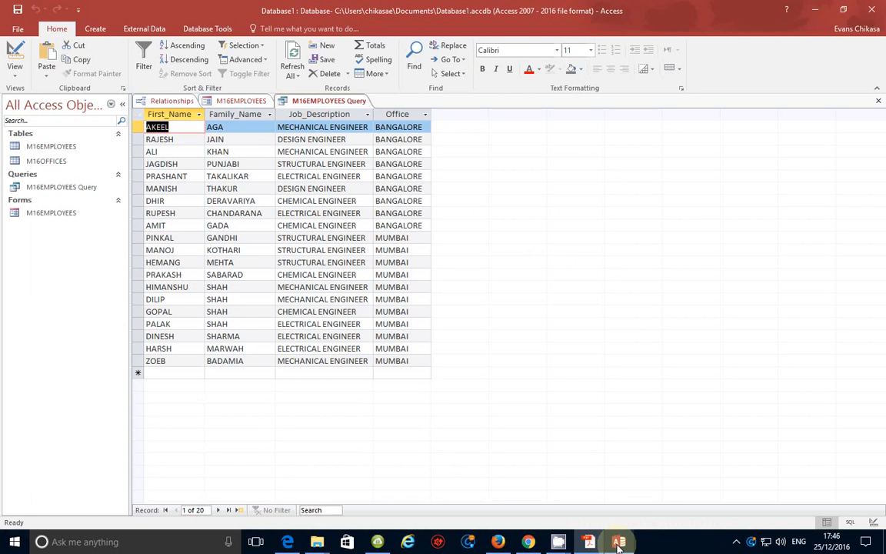
- Start the Label Wizard using M16EMPLOYEES Query as the record source
{"action": "left_click", "coordinate": [55, 193]}
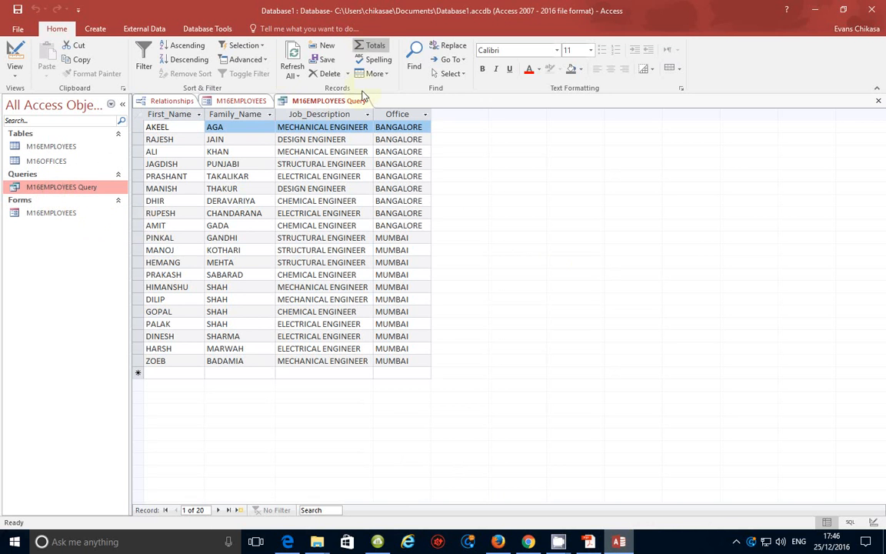
{"action": "left_click", "coordinate": [95, 31]}
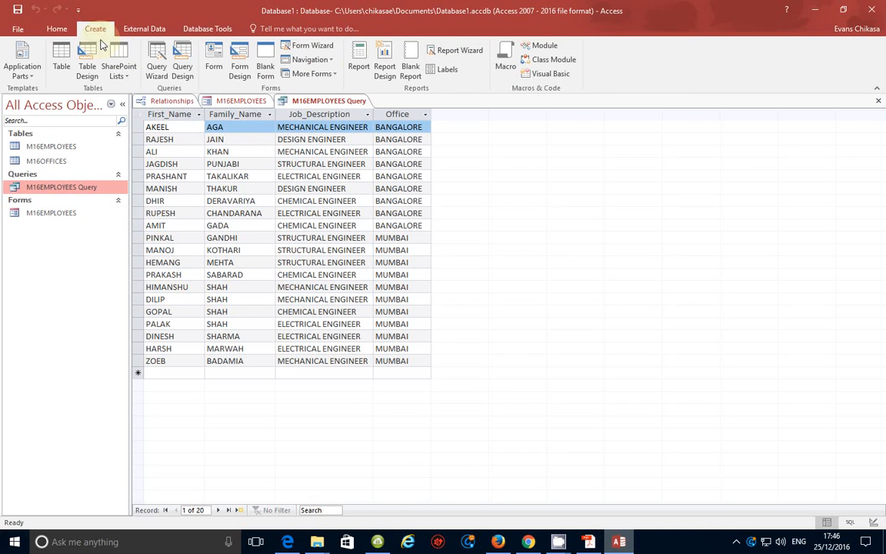
{"action": "left_click", "coordinate": [446, 70]}
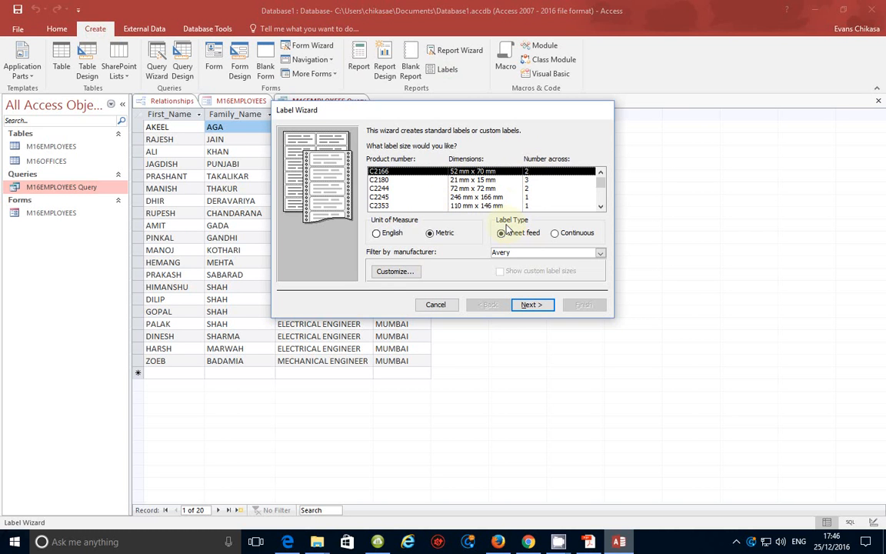
- Try the continuous label type with the Avery USA Tab2 89.36 size and compare it with the exam paper's two-column layout
{"action": "left_click", "coordinate": [555, 233]}
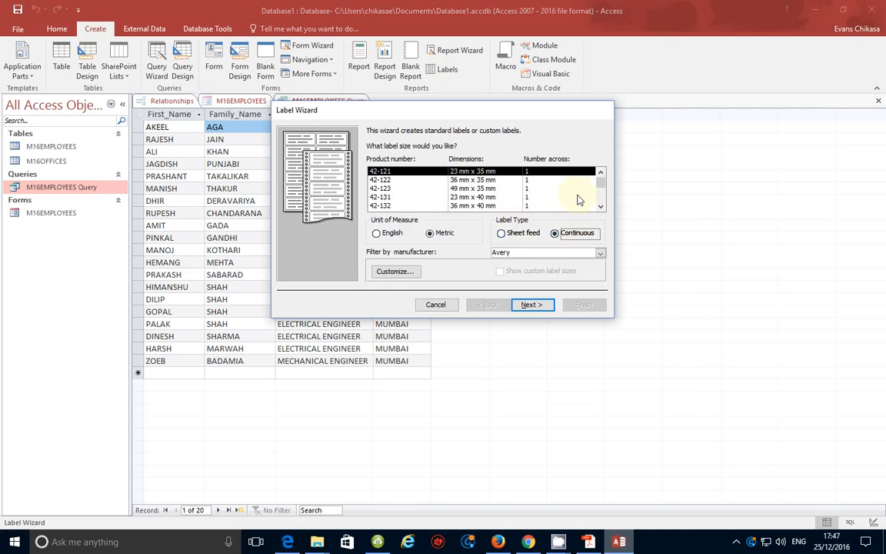
{"action": "left_click", "coordinate": [601, 206]}
{"action": "left_click", "coordinate": [601, 206]}
{"action": "left_click", "coordinate": [601, 206]}
{"action": "left_click", "coordinate": [601, 206]}
{"action": "left_click", "coordinate": [601, 206]}
{"action": "left_click", "coordinate": [600, 206]}
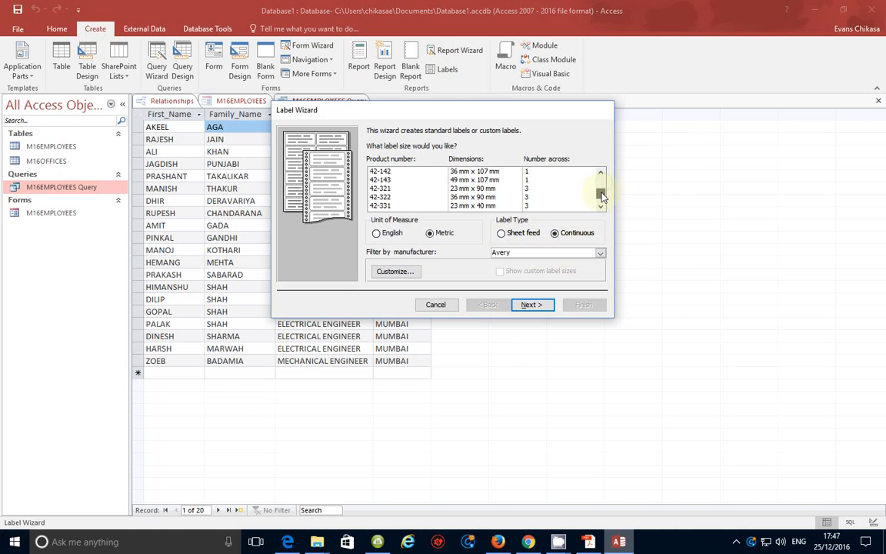
{"action": "left_click_drag", "start_coordinate": [603, 197], "coordinate": [602, 198]}
{"action": "left_click", "coordinate": [481, 188]}
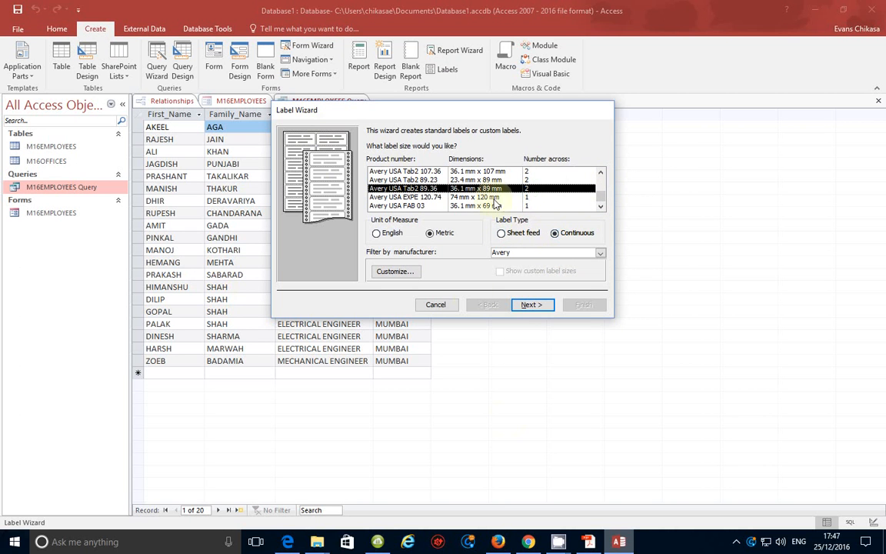
{"action": "key", "text": "alt+Tab"}
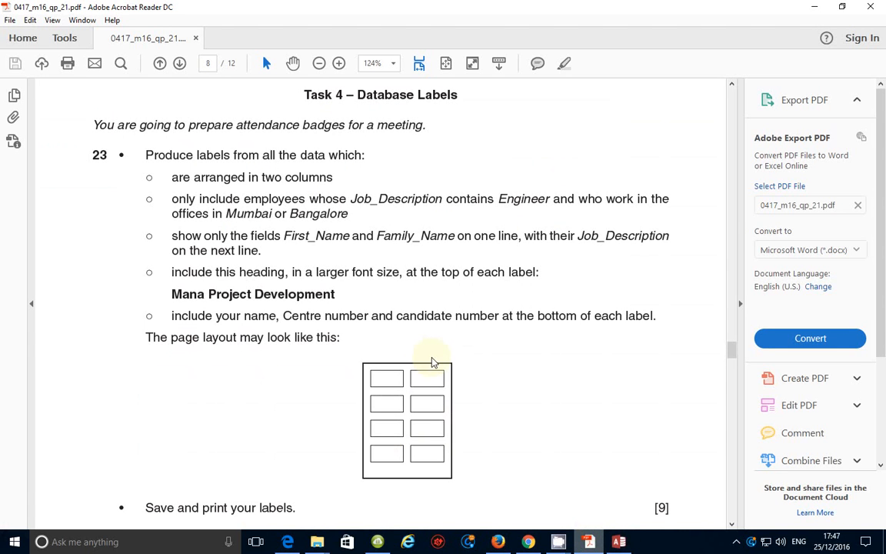
{"action": "left_click", "coordinate": [622, 542]}
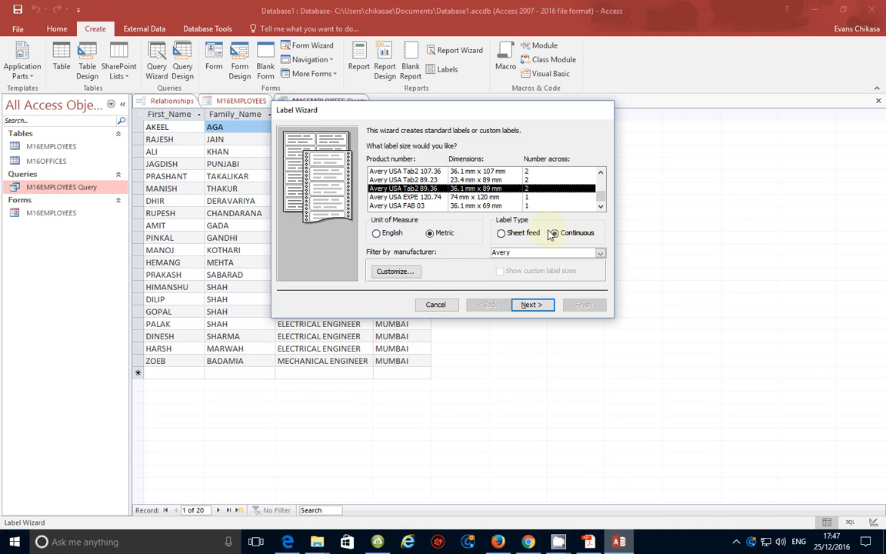
- Choose sheet feed labels of type C2166, 52 mm x 70 mm with two across, and accept Arial 8 Light text
{"action": "left_click", "coordinate": [502, 233]}
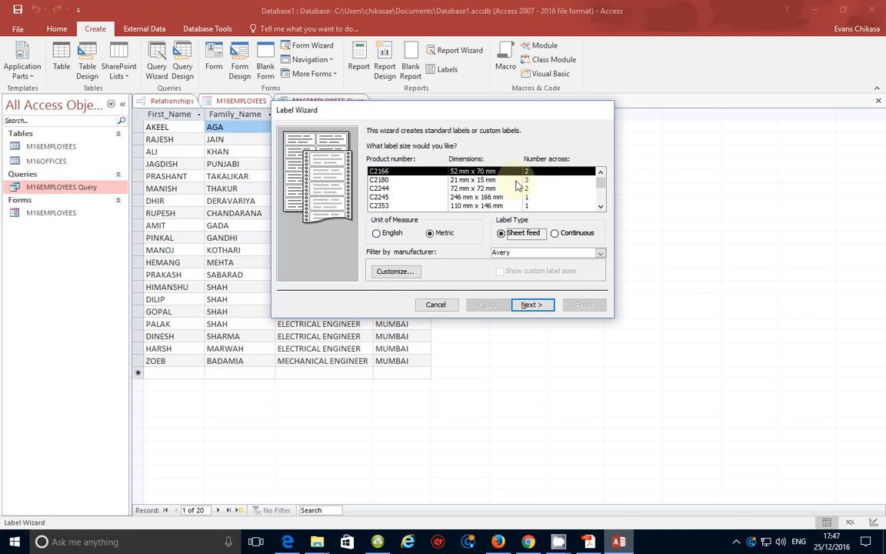
{"action": "left_click", "coordinate": [531, 306]}
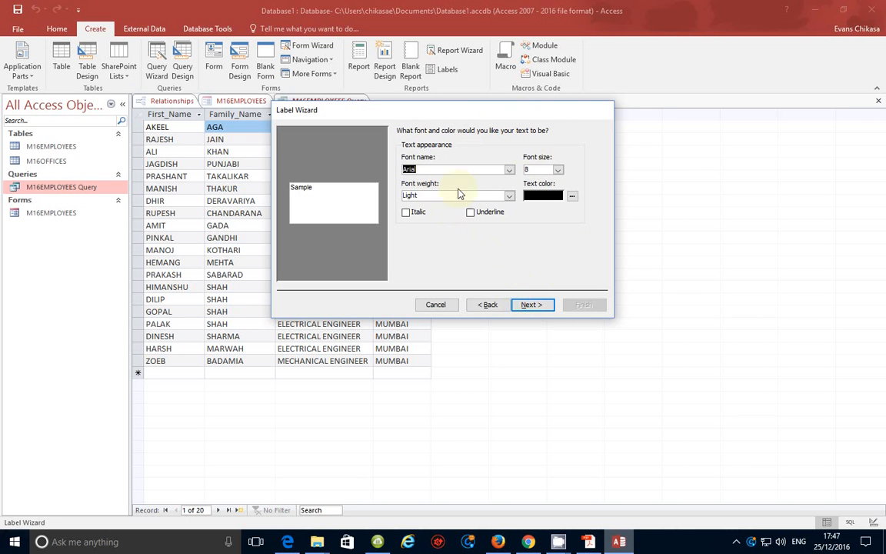
{"action": "left_click", "coordinate": [534, 308]}
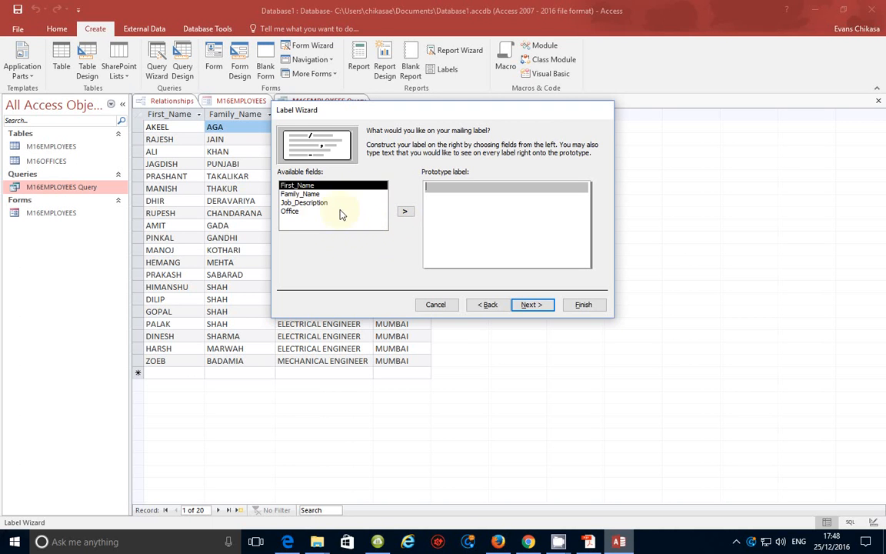
- Check the required label fields in the exam paper, and put First_Name and Family_Name on one label line with Job_Description below
{"action": "left_click", "coordinate": [593, 545]}
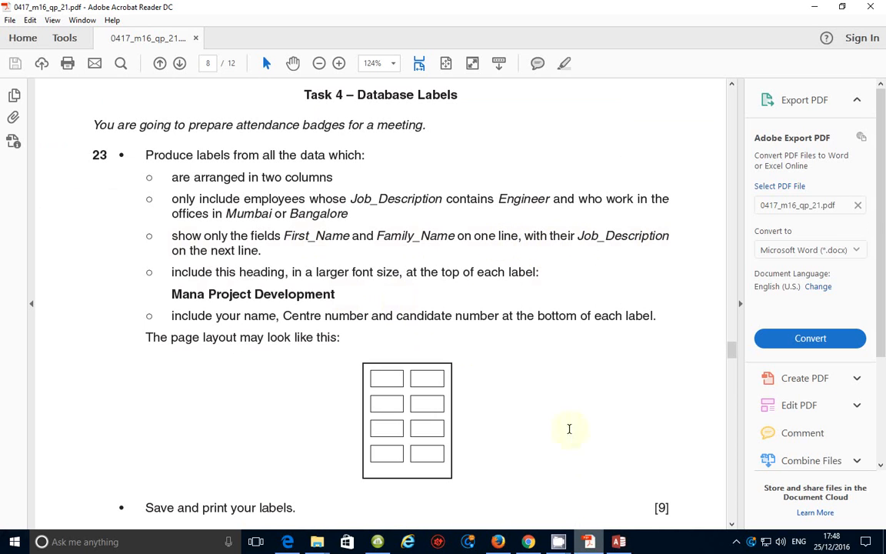
{"action": "key", "text": "alt+Tab"}
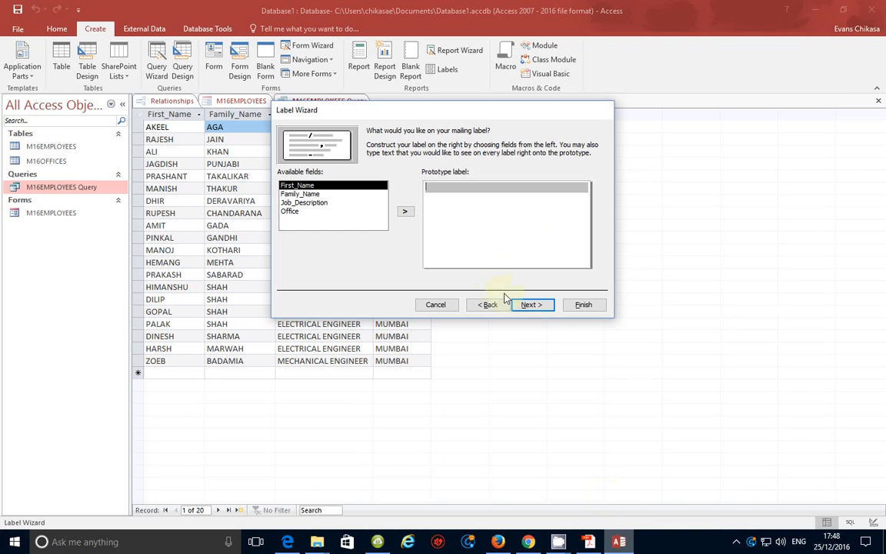
{"action": "double_click", "coordinate": [311, 186]}
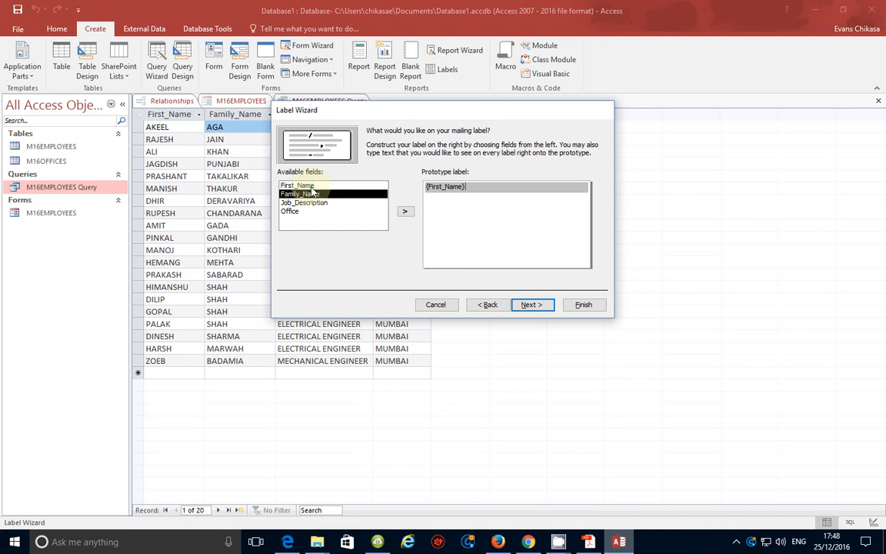
{"action": "double_click", "coordinate": [348, 196]}
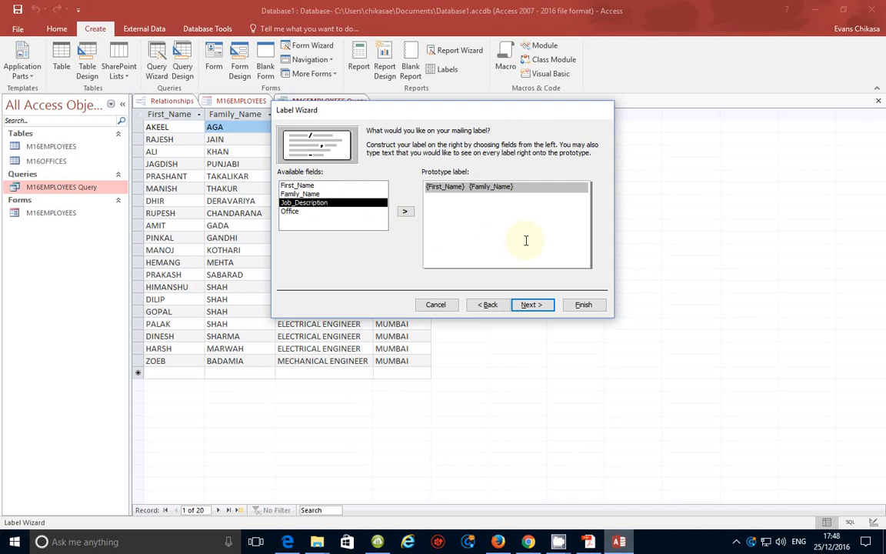
{"action": "key", "text": "Return"}
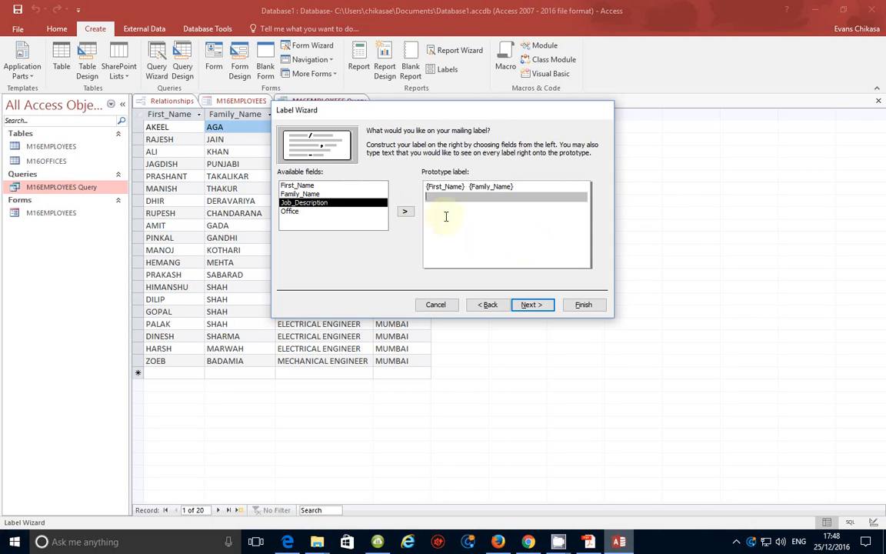
{"action": "double_click", "coordinate": [339, 202]}
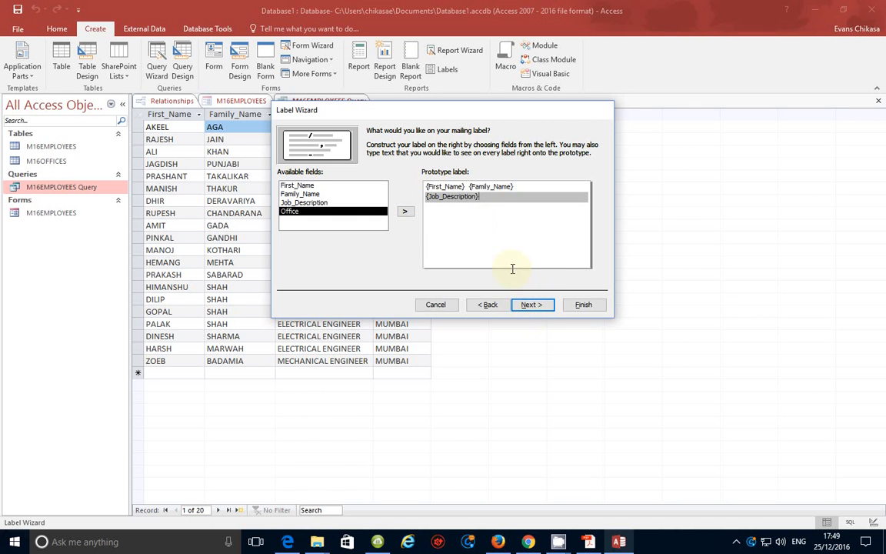
- Finish the Label Wizard without sorting, keep the report name Labels M16EMPLOYEES Query, and choose to modify the label design
{"action": "left_click", "coordinate": [534, 308]}
{"action": "left_click", "coordinate": [589, 542]}
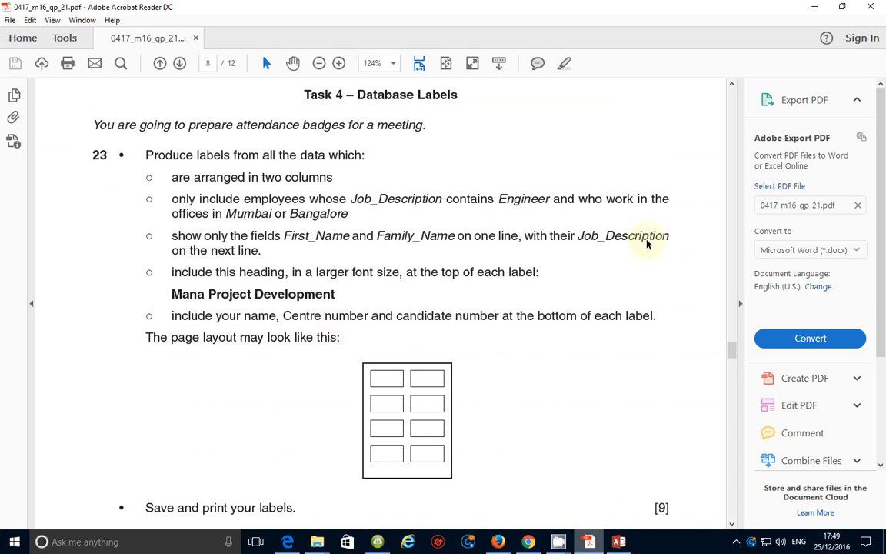
{"action": "left_click", "coordinate": [620, 542]}
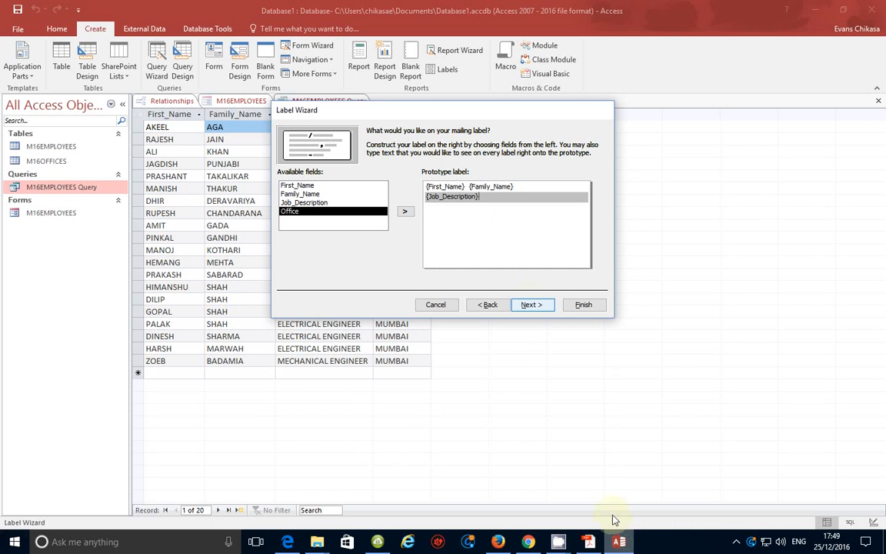
{"action": "left_click", "coordinate": [530, 306]}
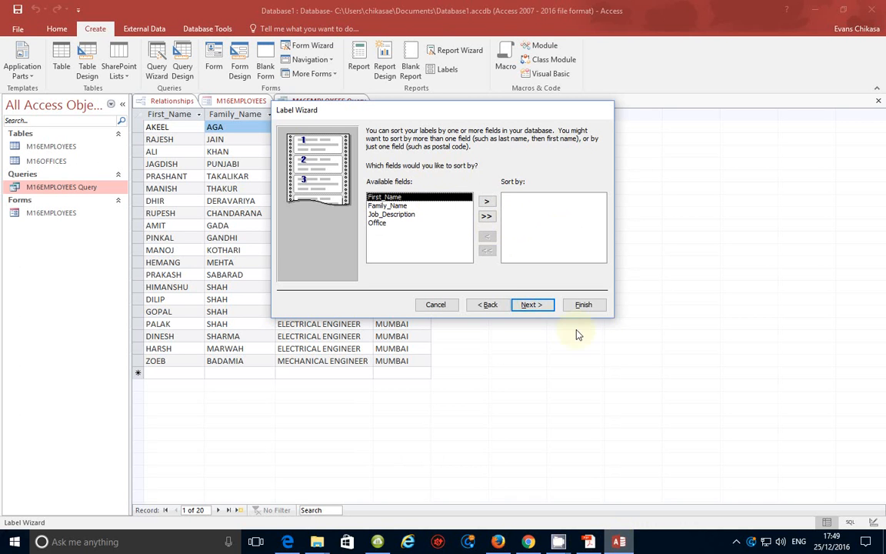
{"action": "left_click", "coordinate": [523, 308]}
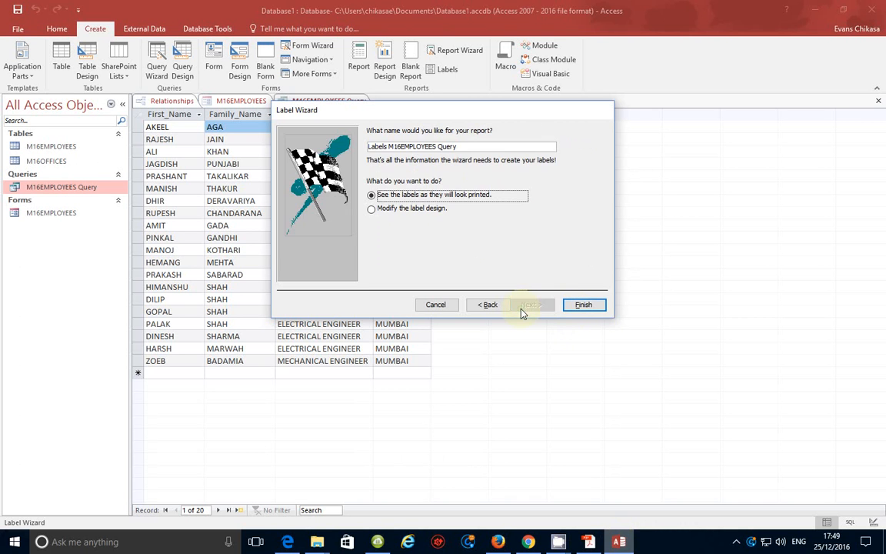
{"action": "left_click", "coordinate": [431, 212]}
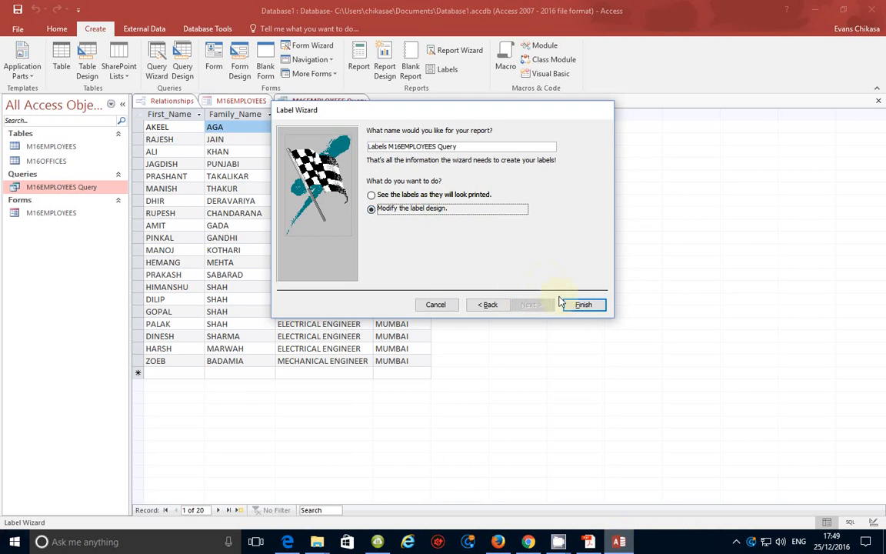
{"action": "left_click", "coordinate": [581, 305]}
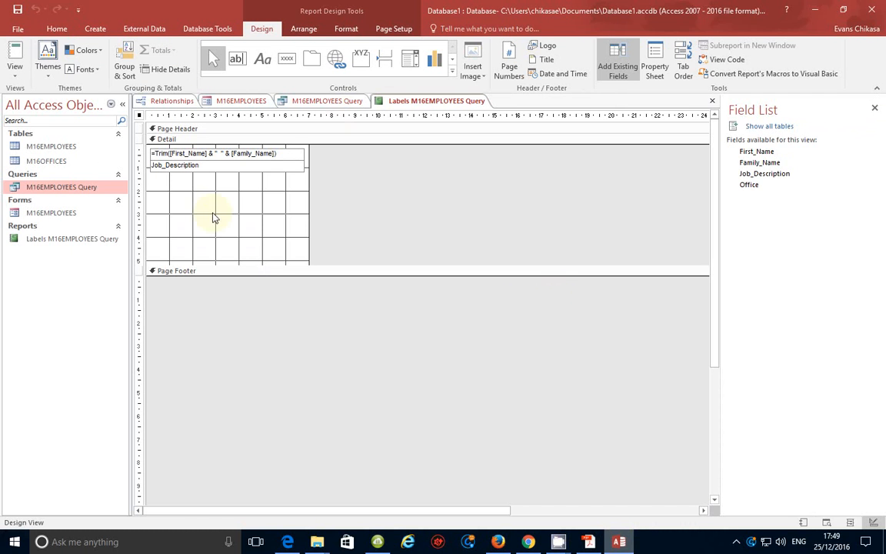
- Move the name and Job_Description fields together about 1.3 cm down in the Detail section to make room for a heading
{"action": "left_click", "coordinate": [247, 172]}
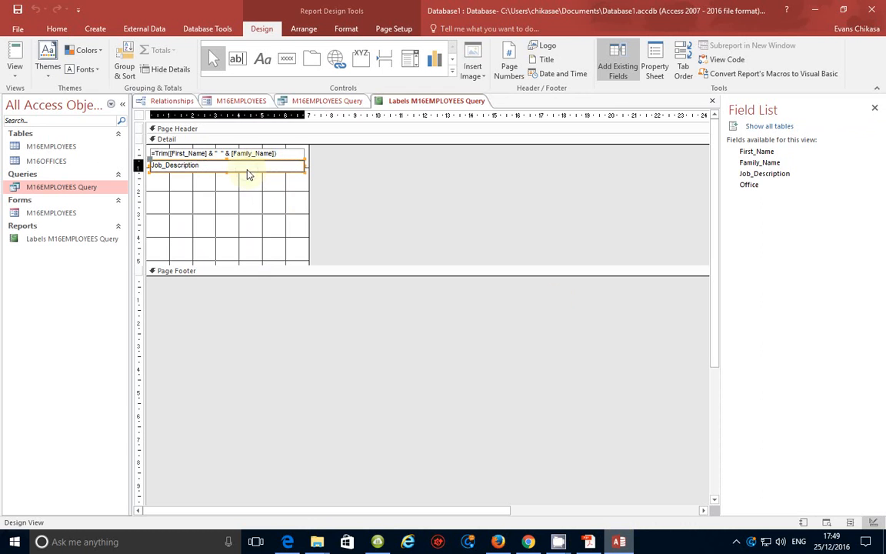
{"action": "left_click", "coordinate": [247, 154], "text": "shift"}
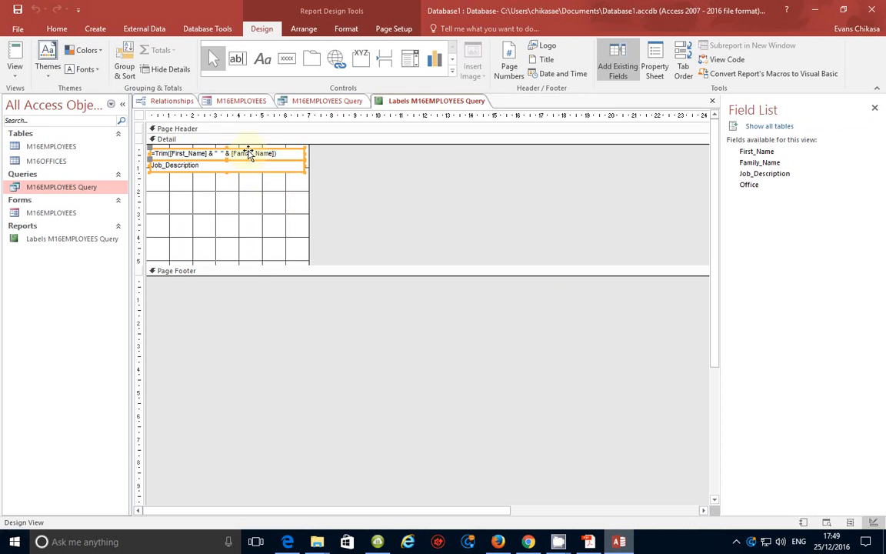
{"action": "left_click_drag", "start_coordinate": [248, 154], "coordinate": [248, 183]}
- Add a label above the name field with the heading "Mana Project Development" copied from the exam paper
{"action": "left_click", "coordinate": [262, 60]}
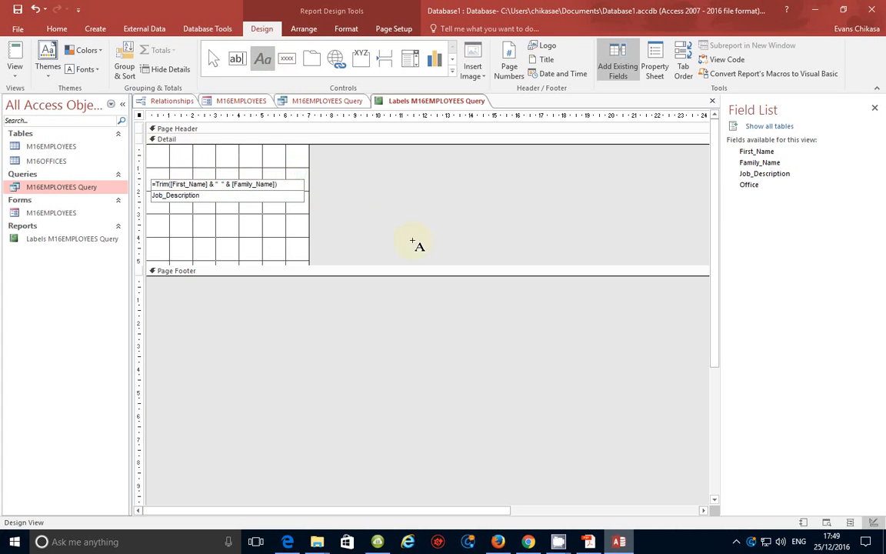
{"action": "left_click", "coordinate": [594, 543]}
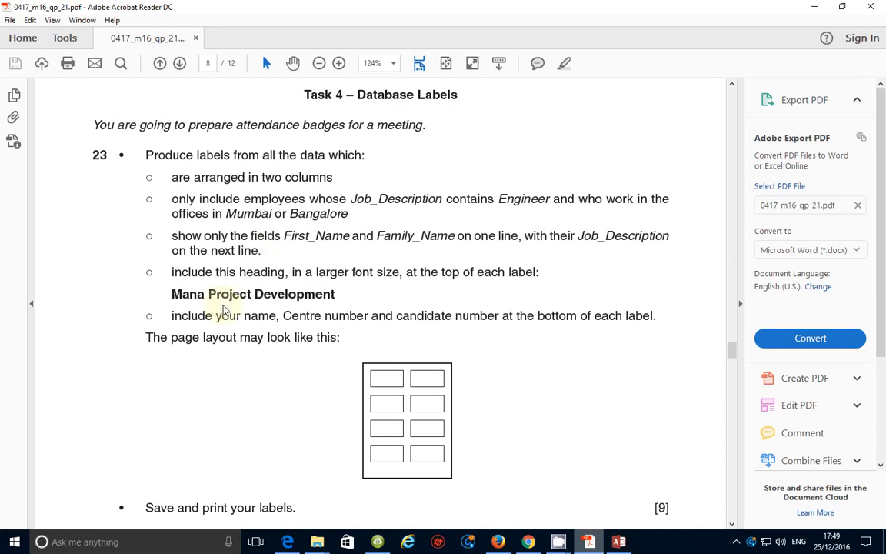
{"action": "left_click_drag", "start_coordinate": [174, 297], "coordinate": [338, 297]}
{"action": "key", "text": "ctrl+c"}
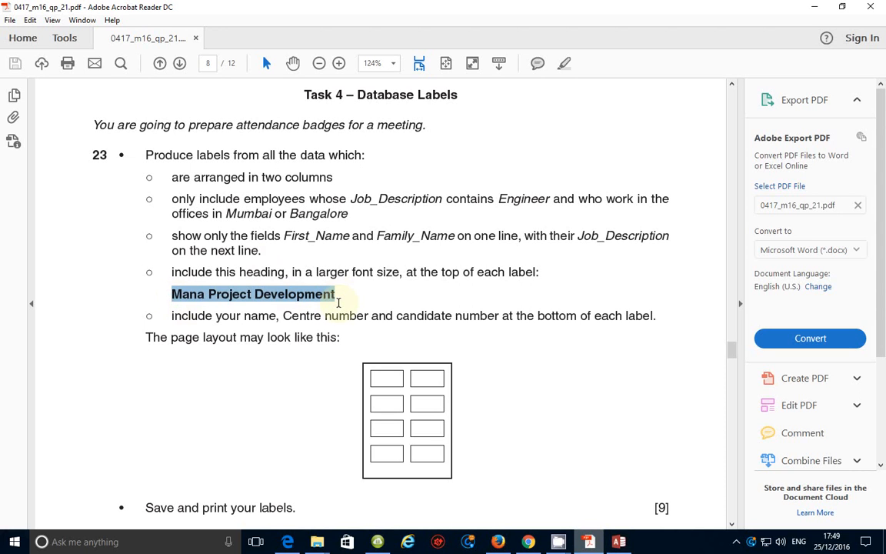
{"action": "left_click", "coordinate": [617, 541]}
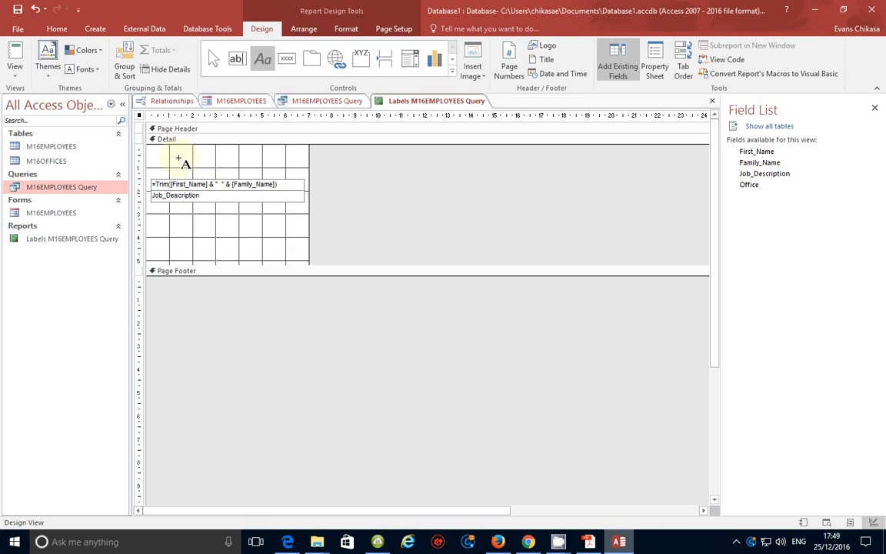
{"action": "left_click", "coordinate": [154, 157]}
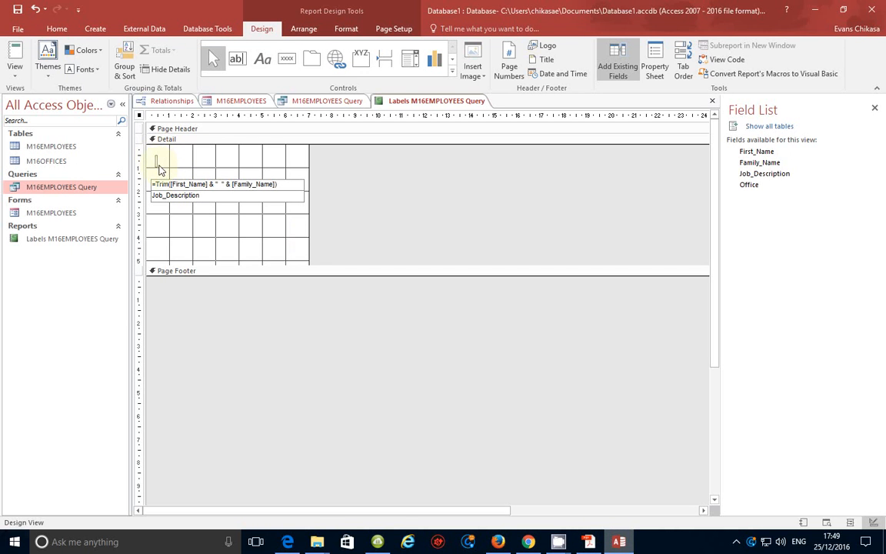
{"action": "key", "text": "ctrl+v"}
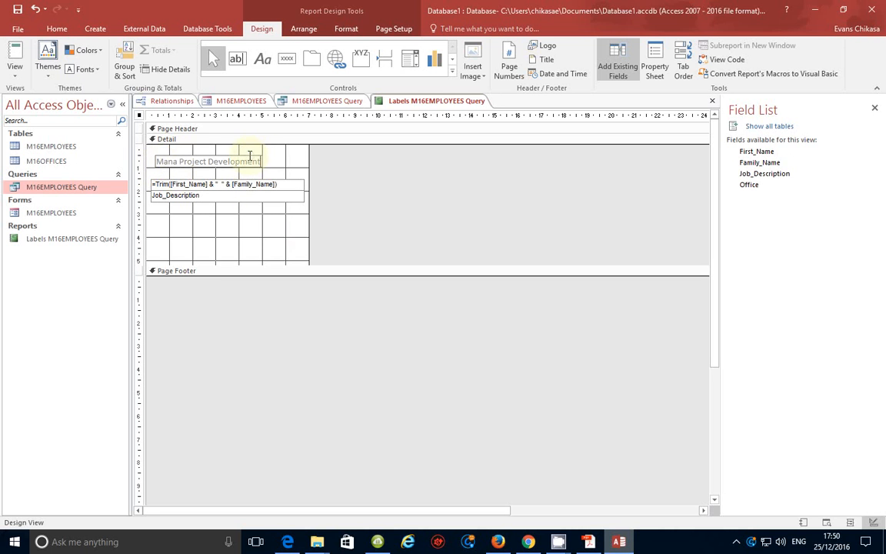
{"action": "key", "text": "Return"}
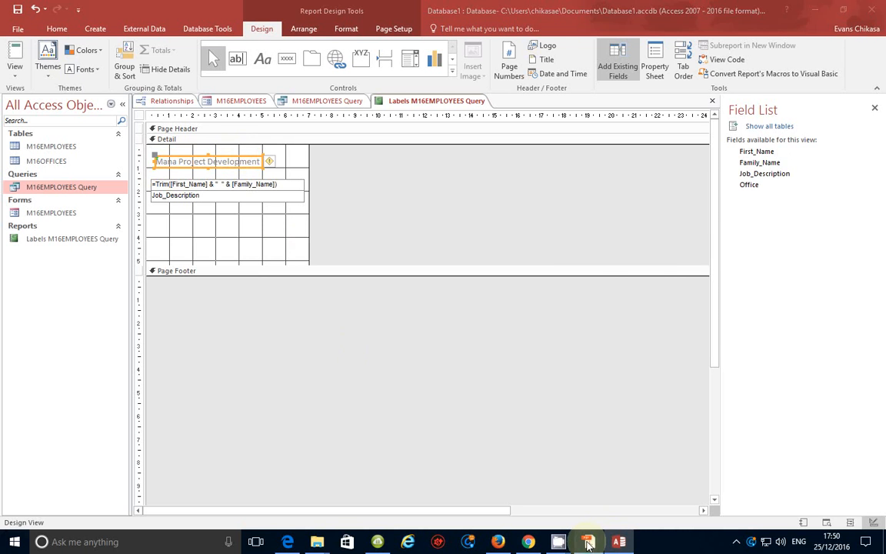
- Format the heading in black at font size 16, and fit its box to the text in line with the fields below
{"action": "left_click", "coordinate": [587, 543]}
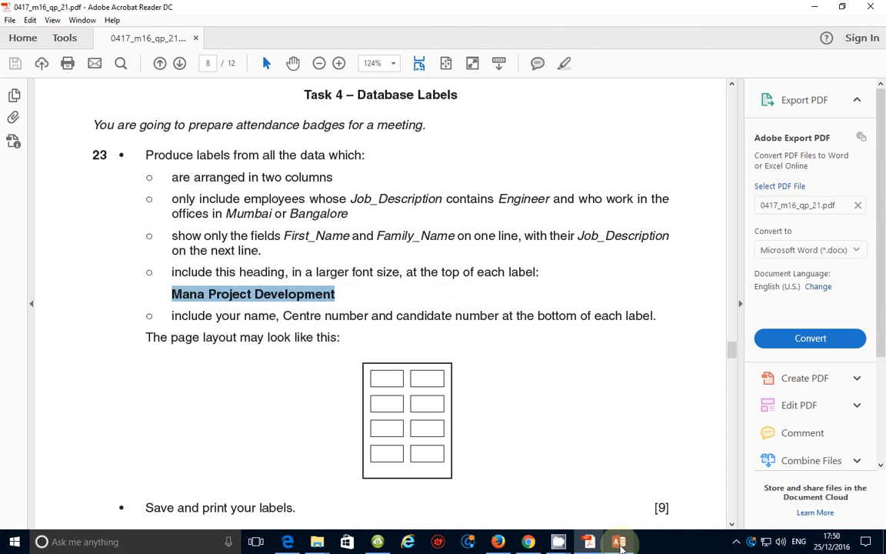
{"action": "left_click", "coordinate": [619, 542]}
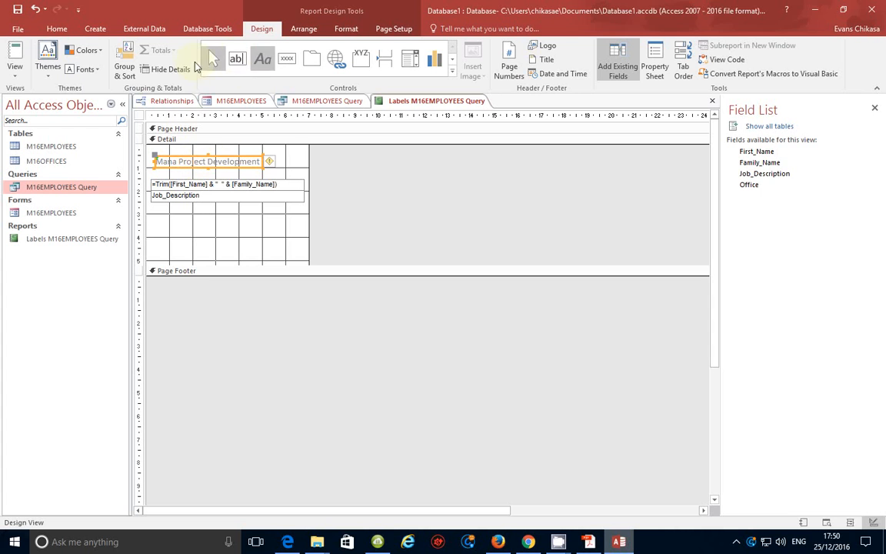
{"action": "left_click", "coordinate": [342, 29]}
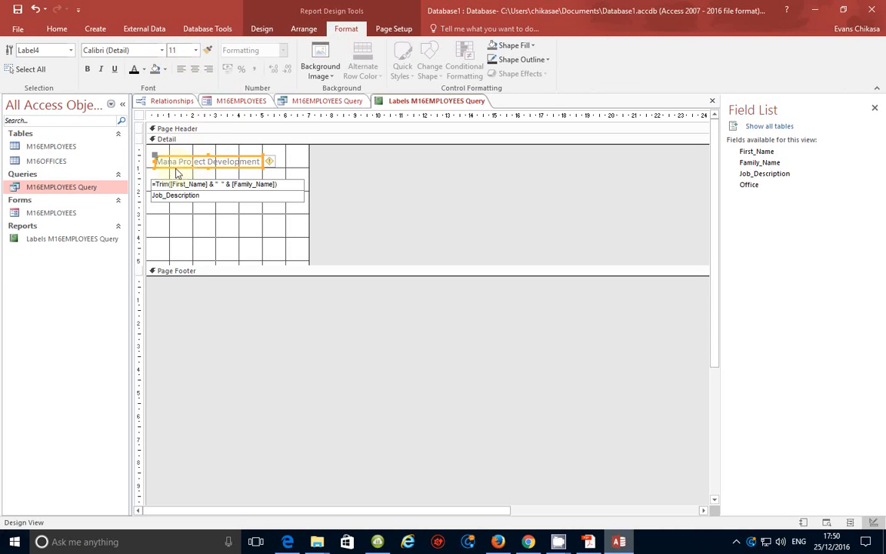
{"action": "left_click", "coordinate": [195, 50]}
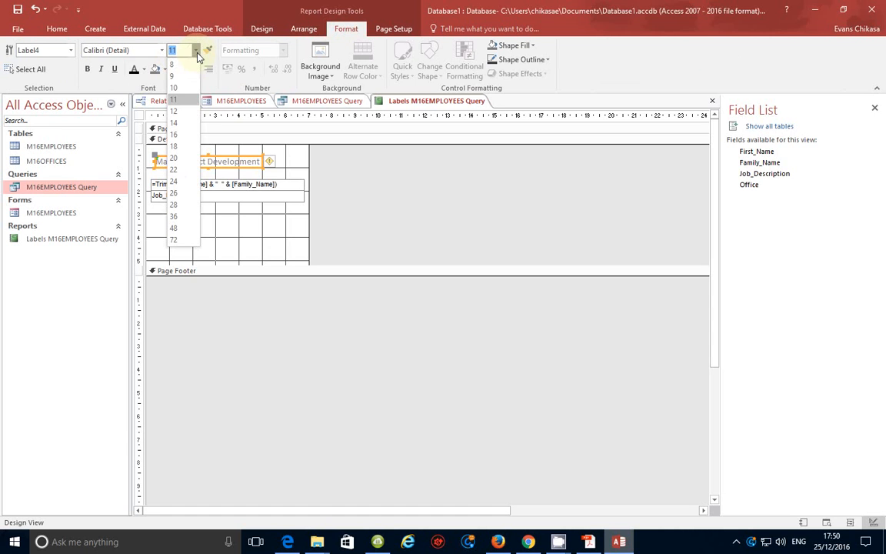
{"action": "left_click", "coordinate": [184, 136]}
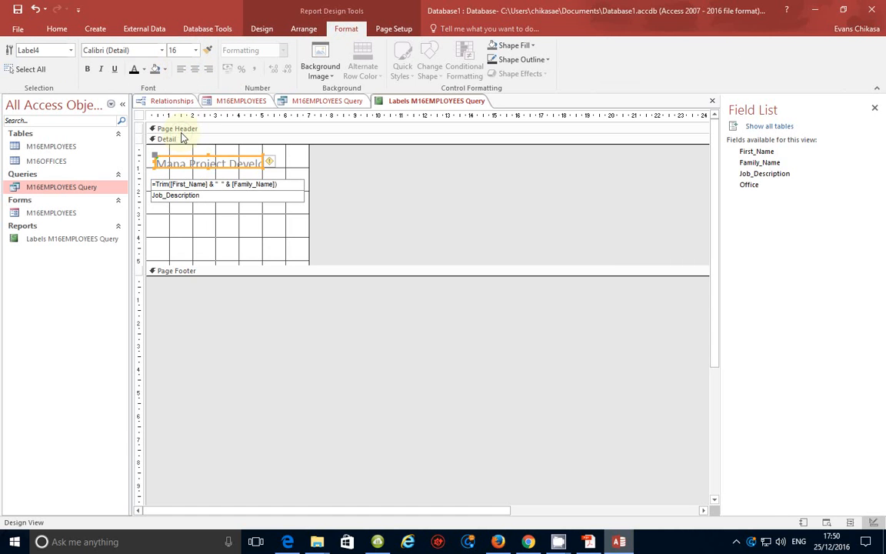
{"action": "left_click_drag", "start_coordinate": [259, 165], "coordinate": [302, 173]}
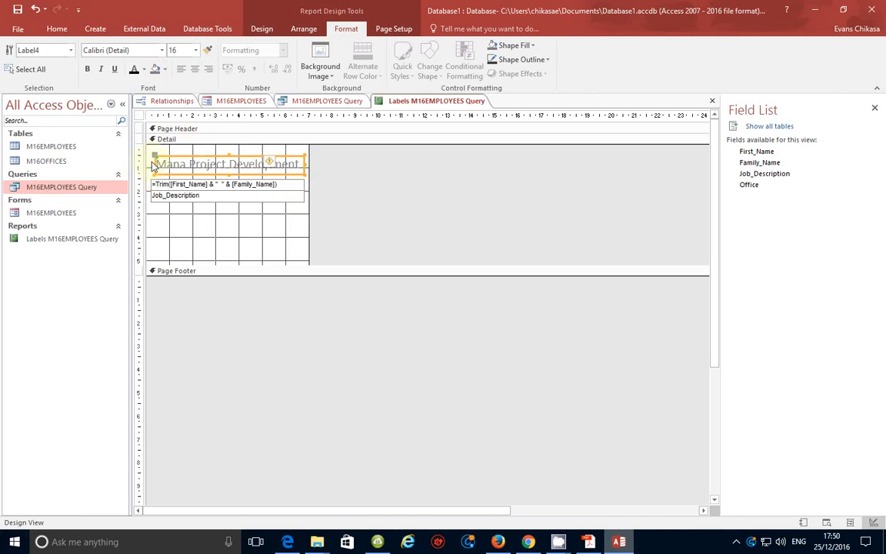
{"action": "left_click_drag", "start_coordinate": [197, 156], "coordinate": [193, 156]}
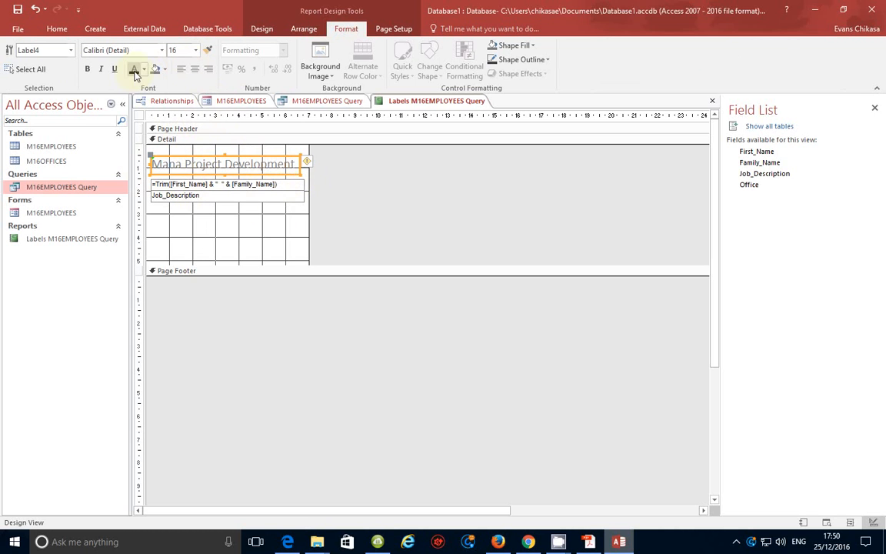
{"action": "left_click", "coordinate": [133, 68]}
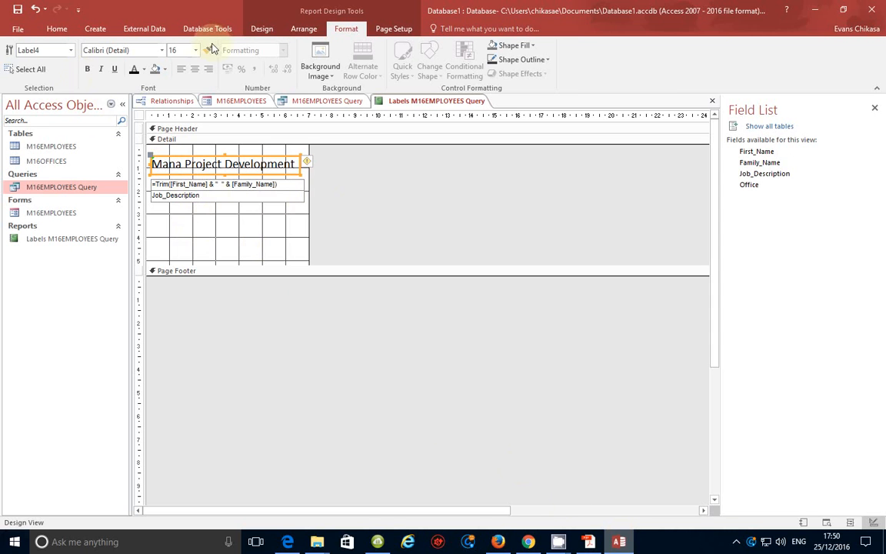
- Check the two-column label layout and its contents in Print Preview
{"action": "left_click", "coordinate": [68, 31]}
{"action": "left_click", "coordinate": [16, 65]}
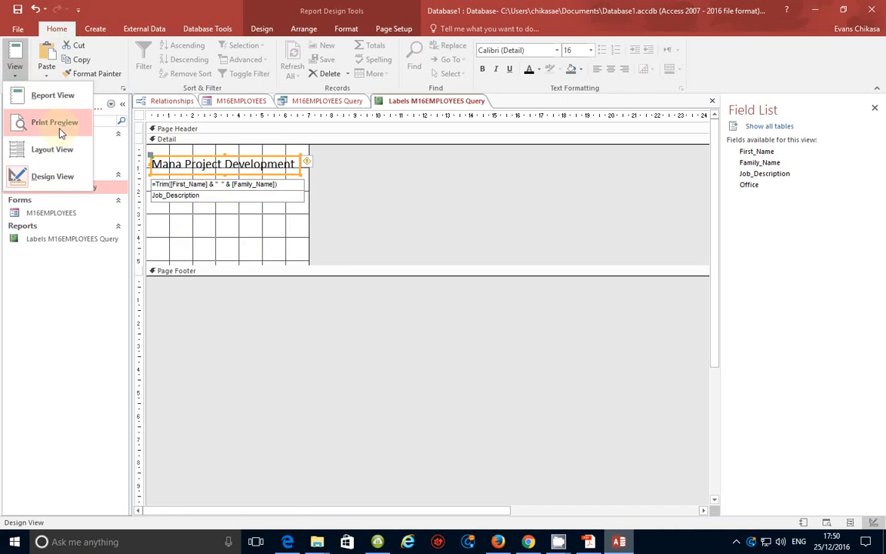
{"action": "left_click", "coordinate": [60, 129]}
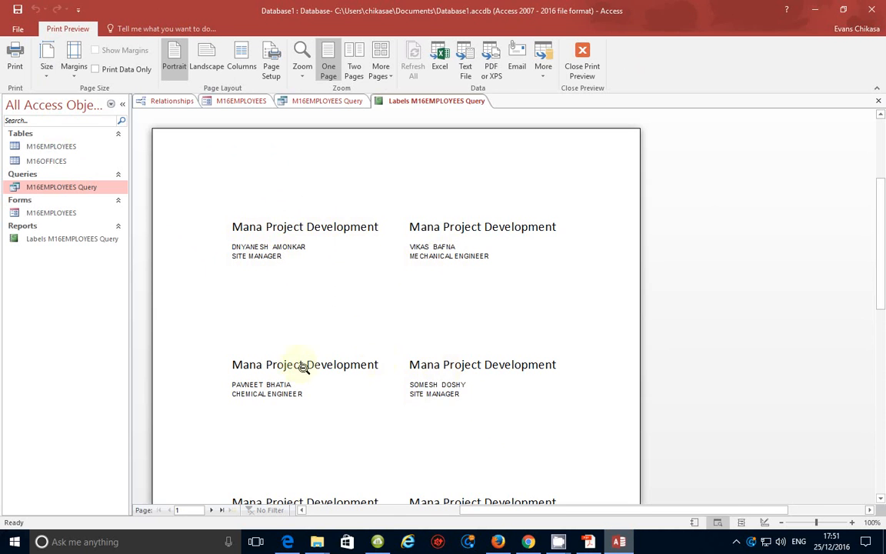
{"action": "scroll", "coordinate": [444, 325], "scroll_direction": "down", "scroll_amount": 2}
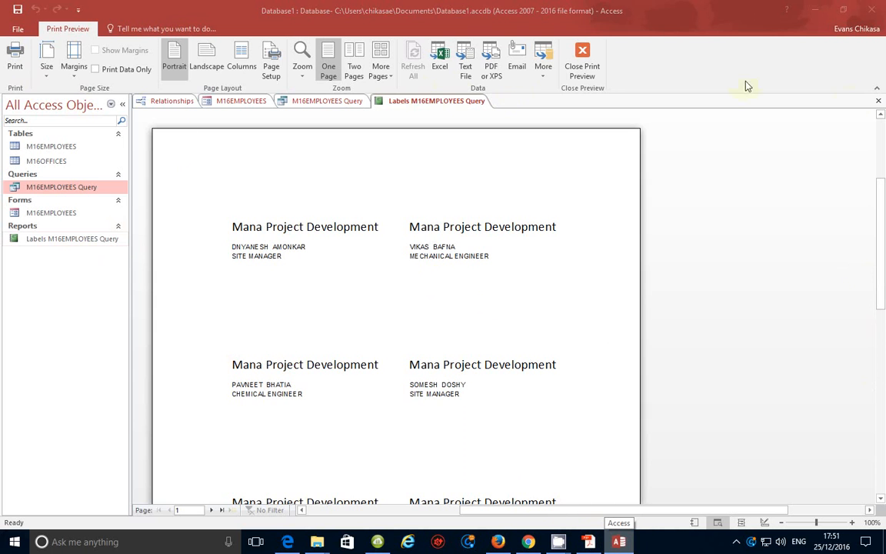
- Close the label report, saving its design changes, and reopen Labels M16EMPLOYEES Query
{"action": "left_click", "coordinate": [878, 101]}
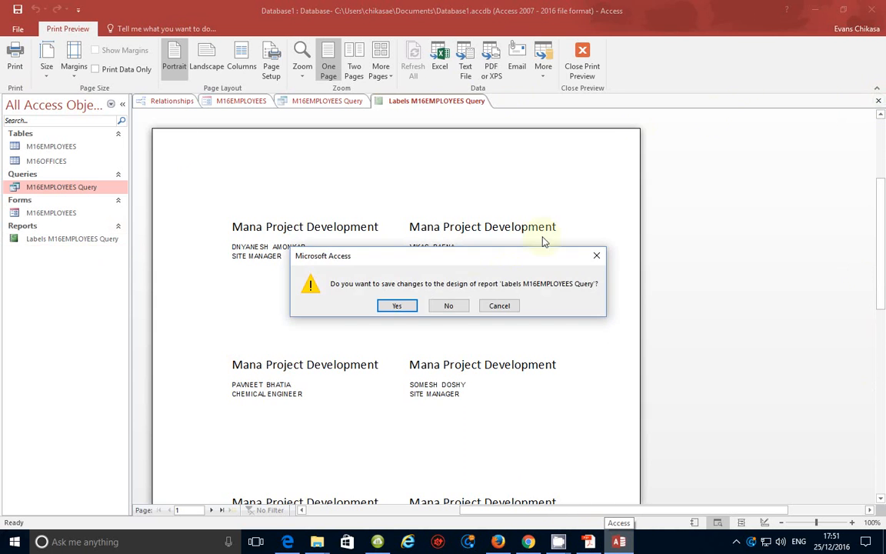
{"action": "left_click", "coordinate": [413, 306]}
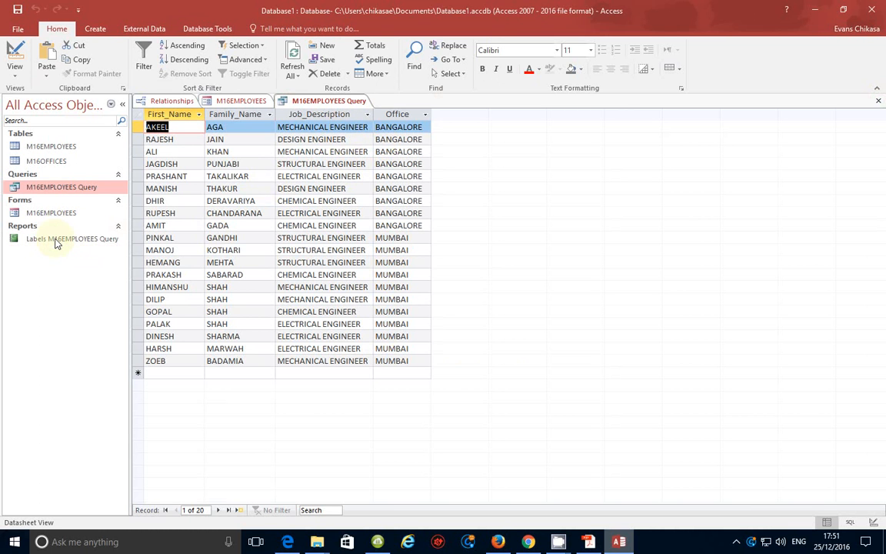
{"action": "double_click", "coordinate": [88, 237]}
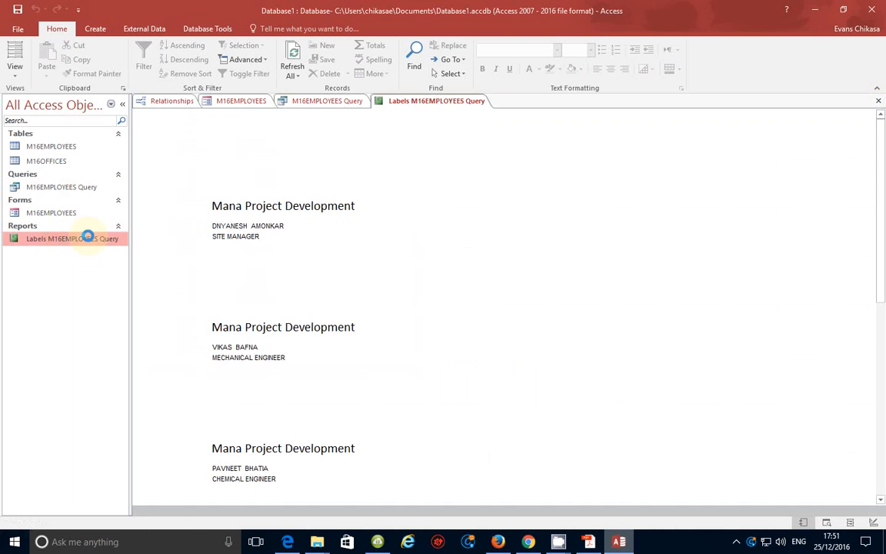
- Bring up the M16EMPLOYEES form
{"action": "left_click", "coordinate": [63, 219]}
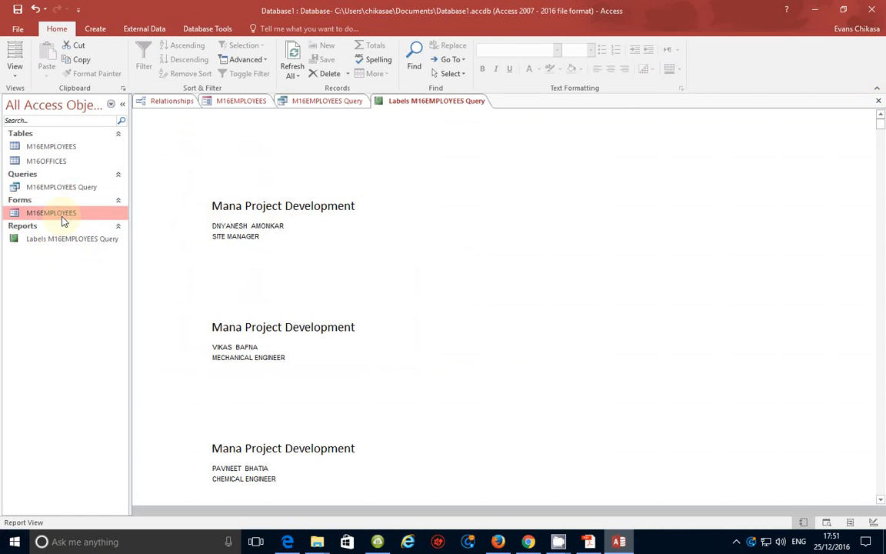
{"action": "double_click", "coordinate": [67, 215]}
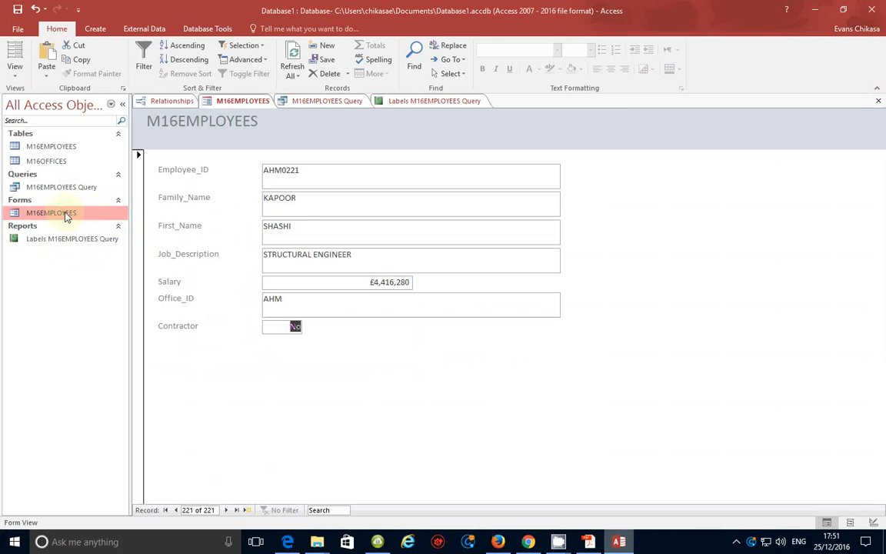
{"action": "left_click", "coordinate": [736, 541]}
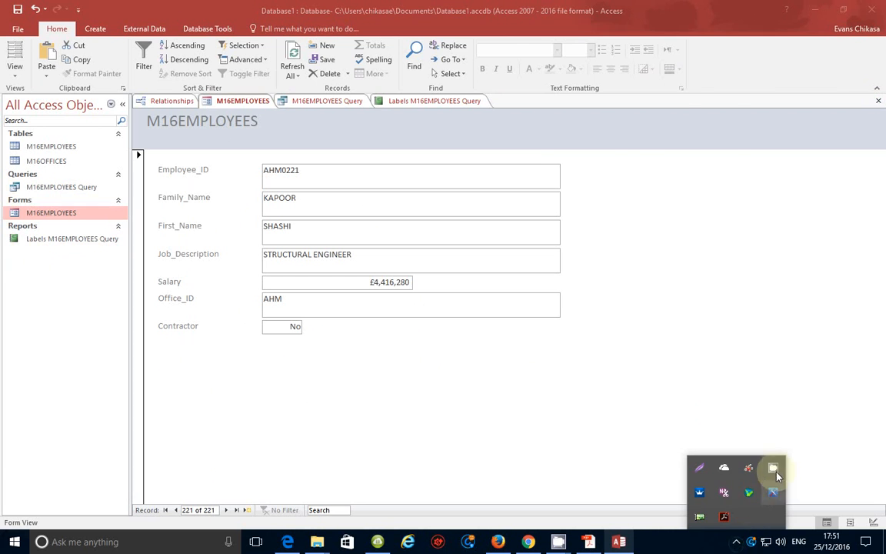
{"action": "left_click", "coordinate": [775, 471]}
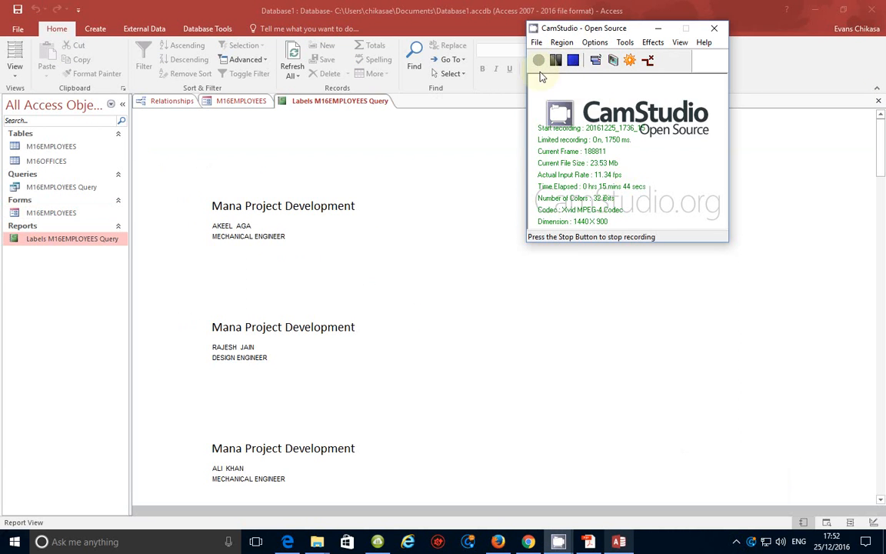
{"action": "left_click", "coordinate": [658, 29]}
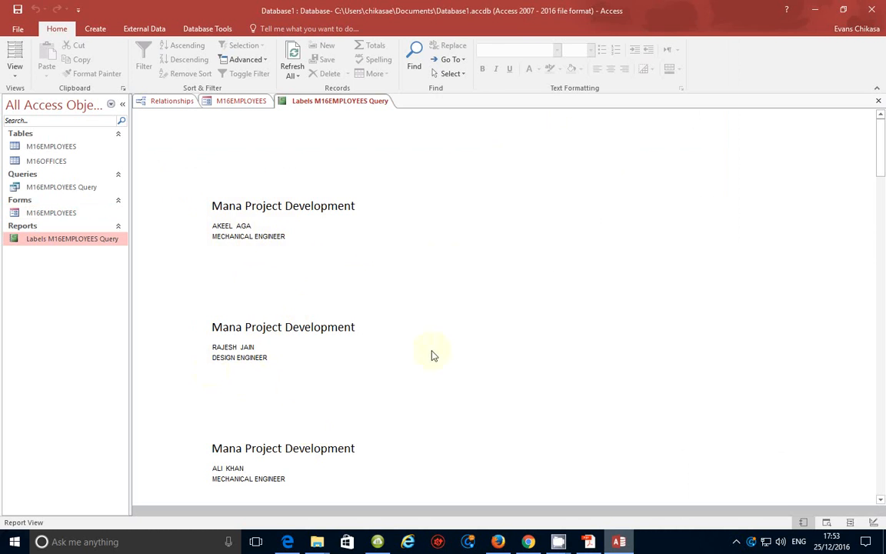
- Preview the label report as printed and compare its labels with the records in M16EMPLOYEES Query
{"action": "left_click", "coordinate": [12, 76]}
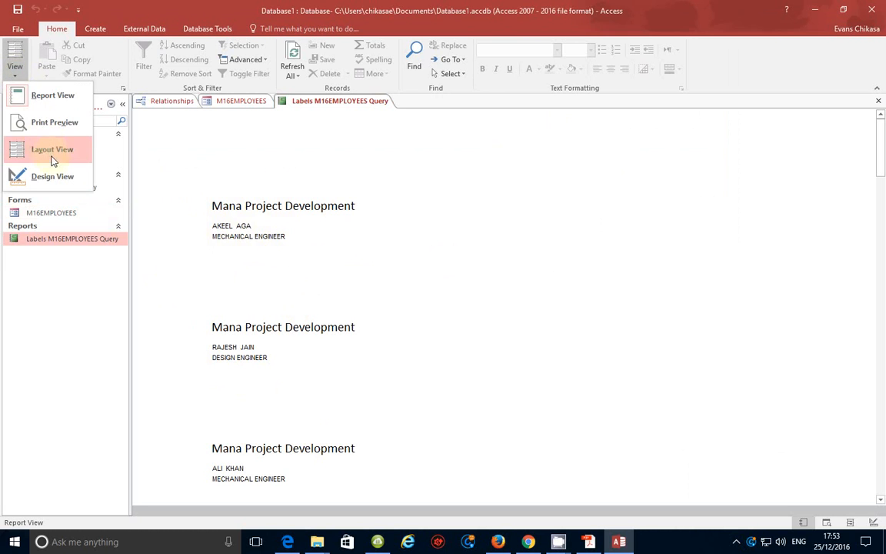
{"action": "left_click", "coordinate": [44, 126]}
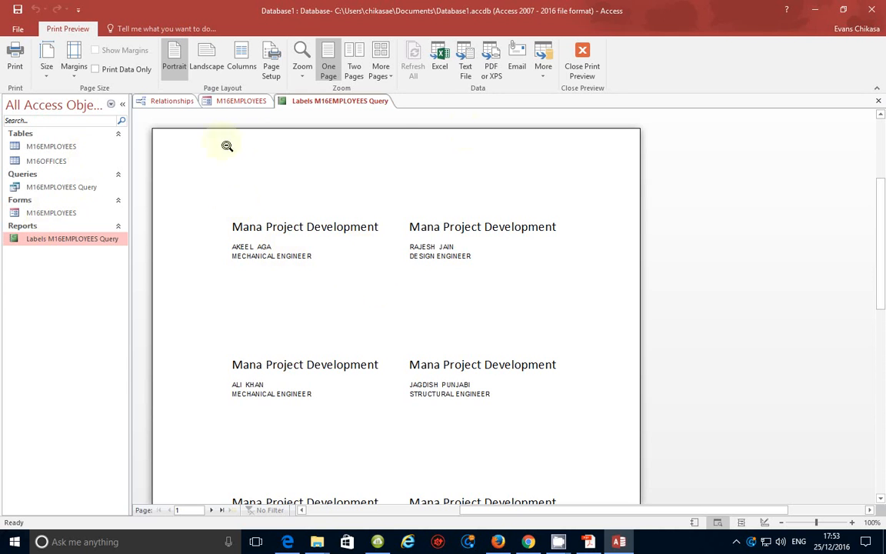
{"action": "double_click", "coordinate": [55, 214]}
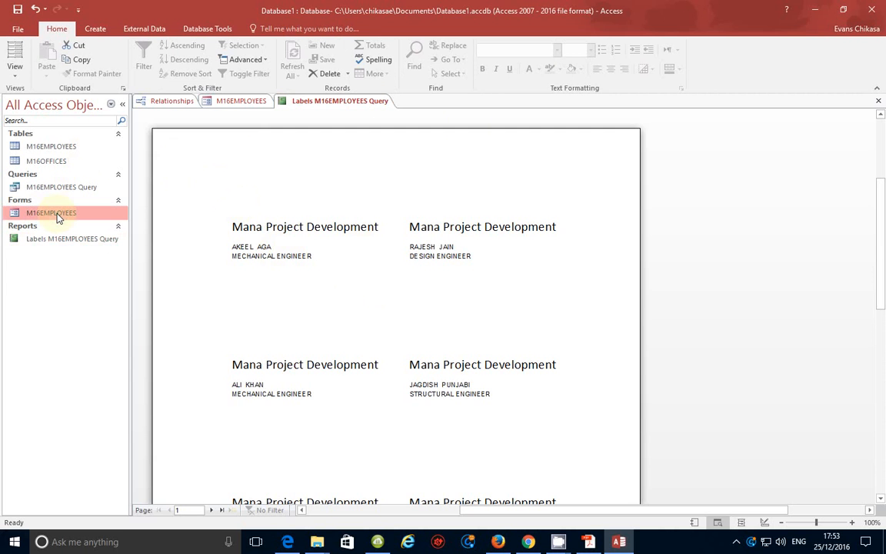
{"action": "double_click", "coordinate": [64, 187]}
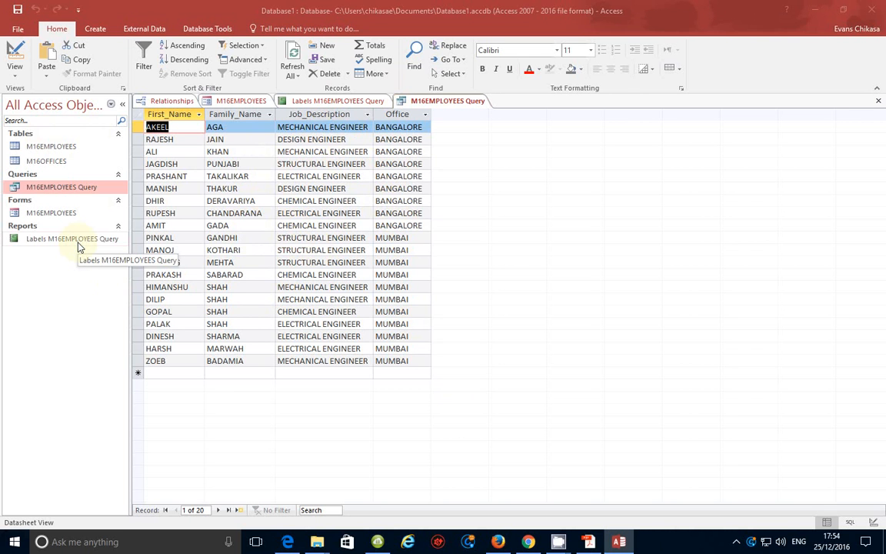
{"action": "left_click", "coordinate": [77, 245]}
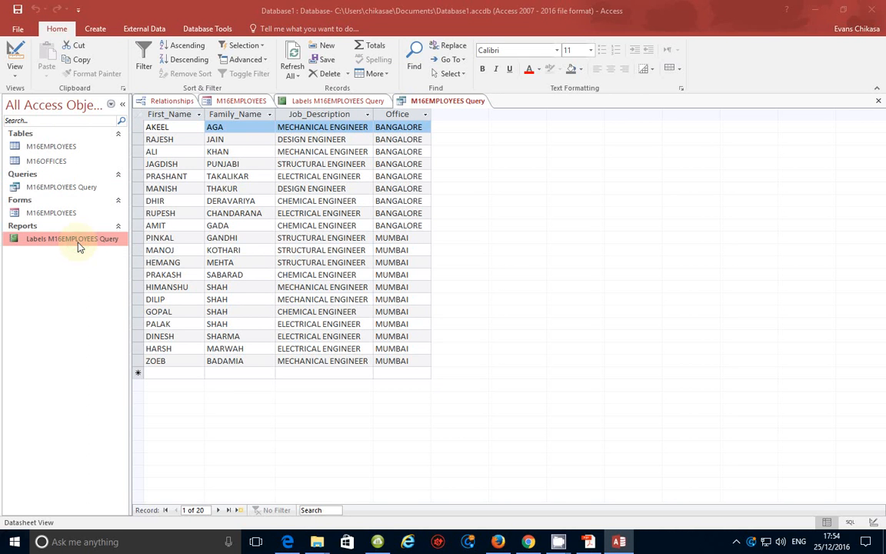
{"action": "double_click", "coordinate": [78, 245]}
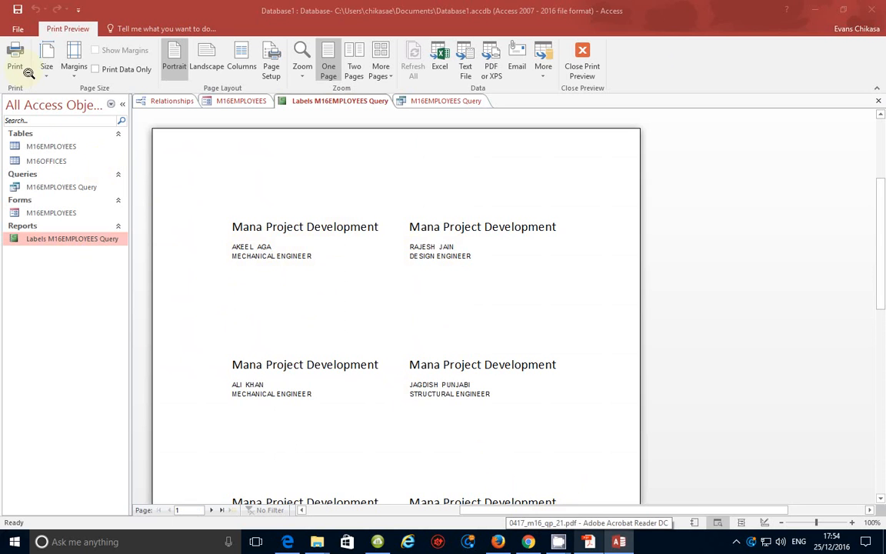
- Following Task 4 in the exam paper, add a label below Job_Description containing the candidate's name, centre number and candidate number
{"action": "left_click", "coordinate": [591, 543]}
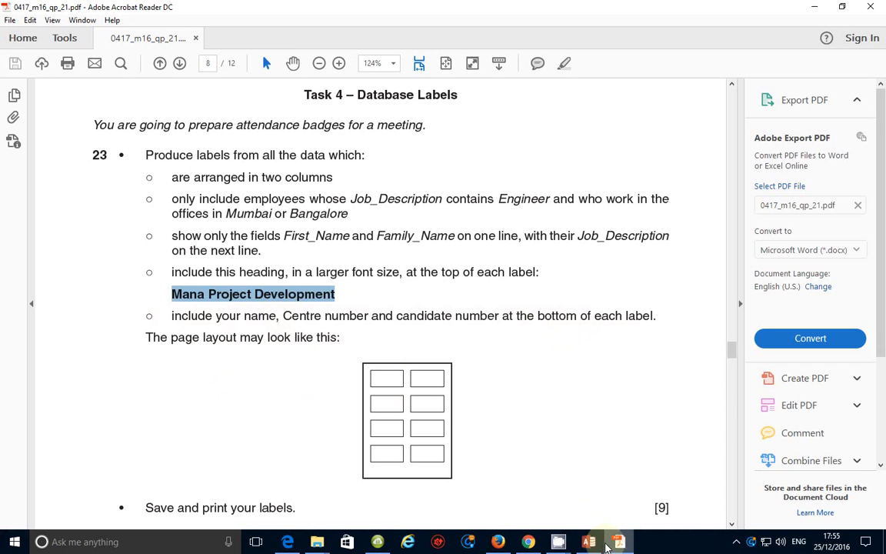
{"action": "left_click", "coordinate": [588, 541]}
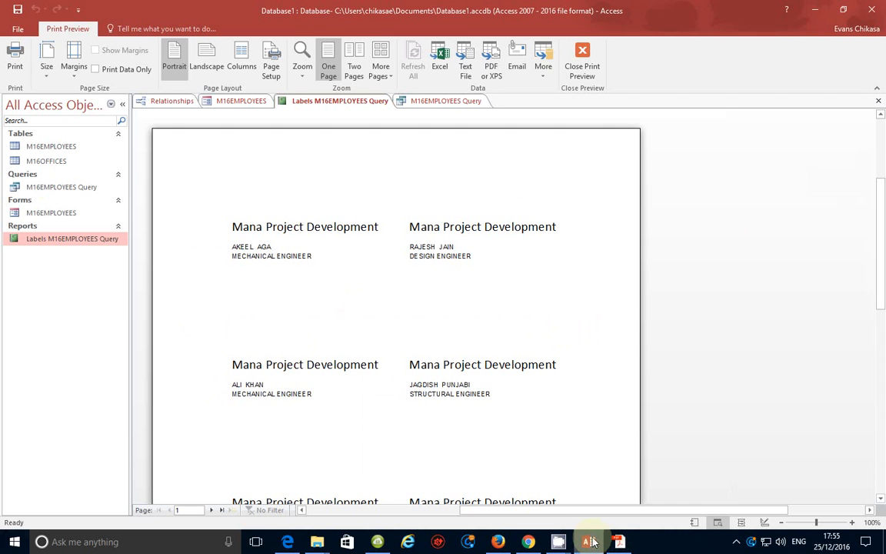
{"action": "left_click", "coordinate": [582, 68]}
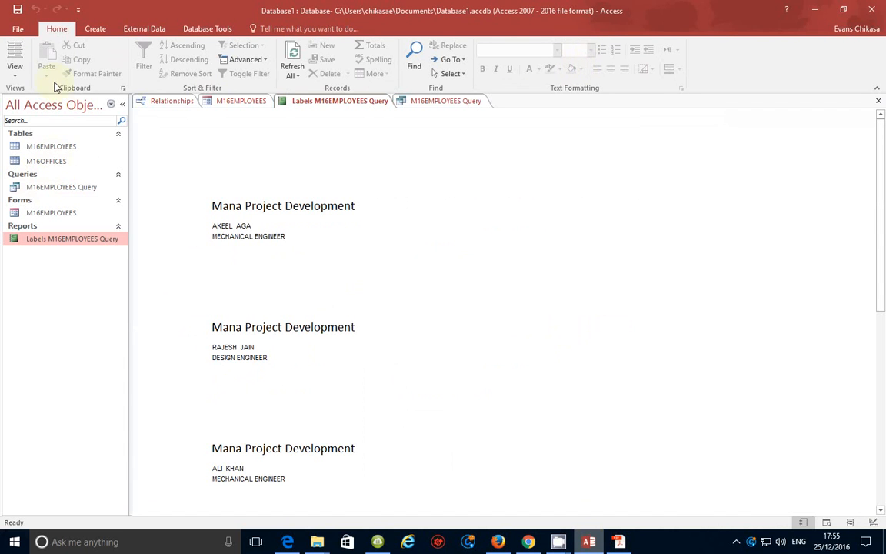
{"action": "left_click", "coordinate": [15, 74]}
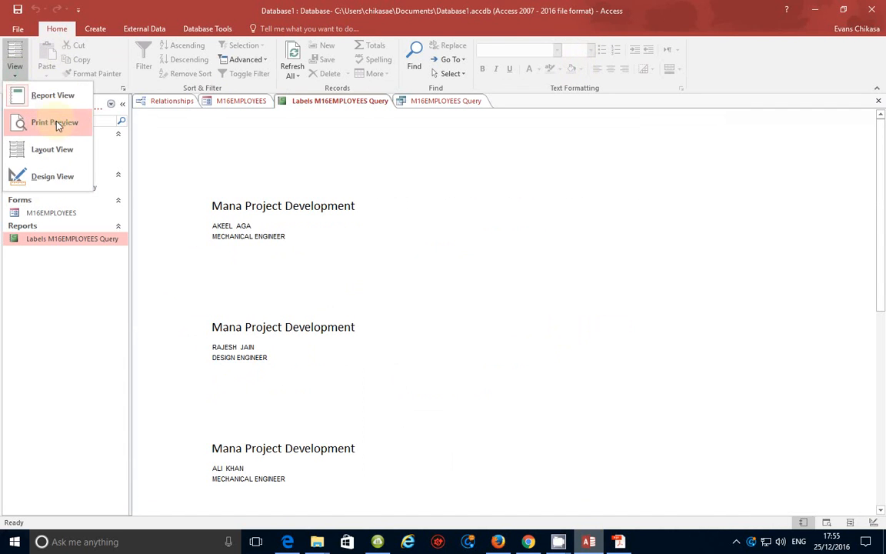
{"action": "left_click", "coordinate": [46, 177]}
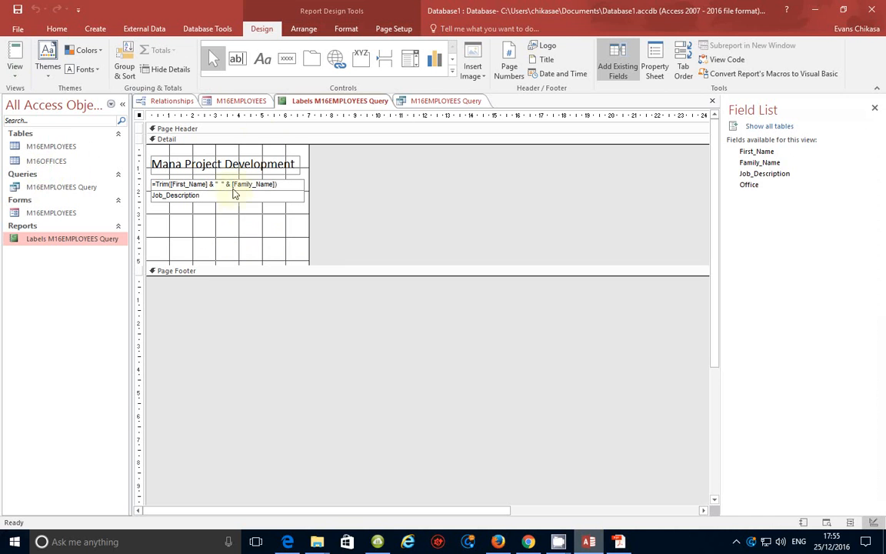
{"action": "left_click", "coordinate": [262, 59]}
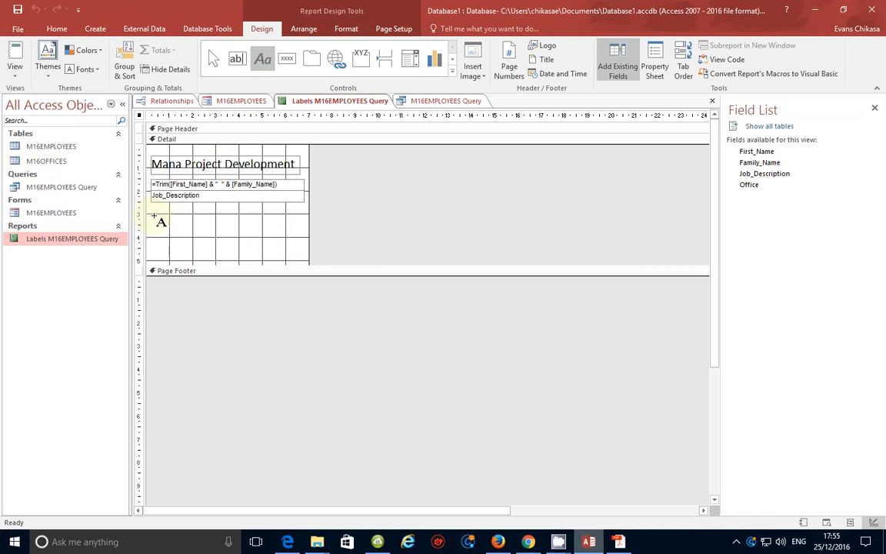
{"action": "left_click_drag", "start_coordinate": [224, 238], "coordinate": [293, 233]}
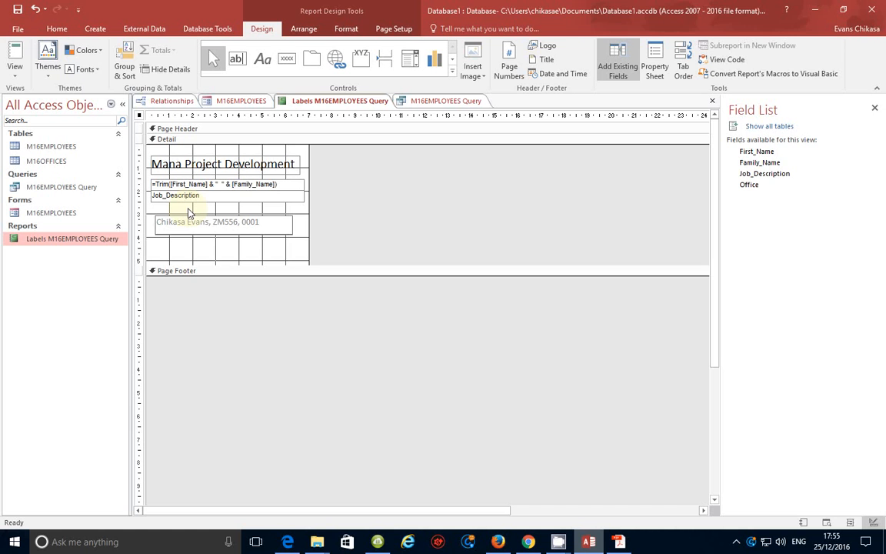
- Preview the labels and move the candidate details label slightly up into left alignment with the fields above it
{"action": "left_click", "coordinate": [16, 78]}
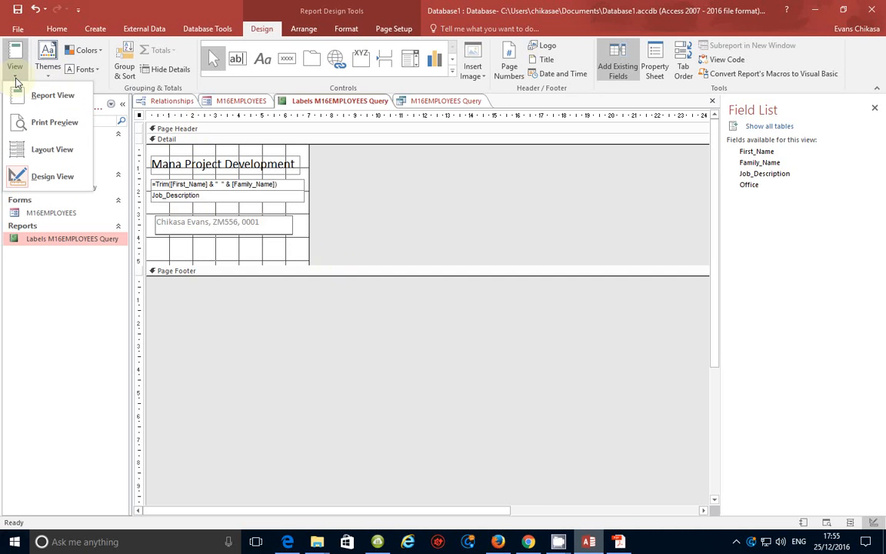
{"action": "left_click", "coordinate": [49, 127]}
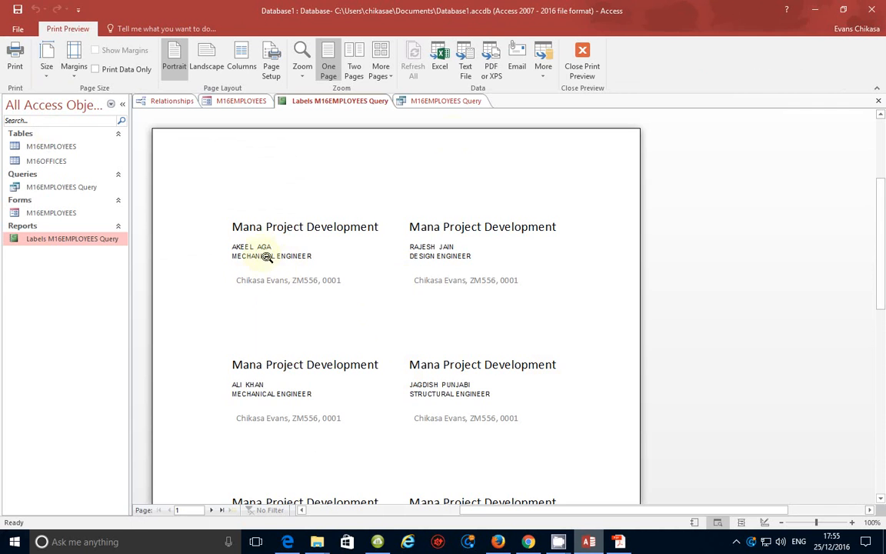
{"action": "left_click", "coordinate": [581, 60]}
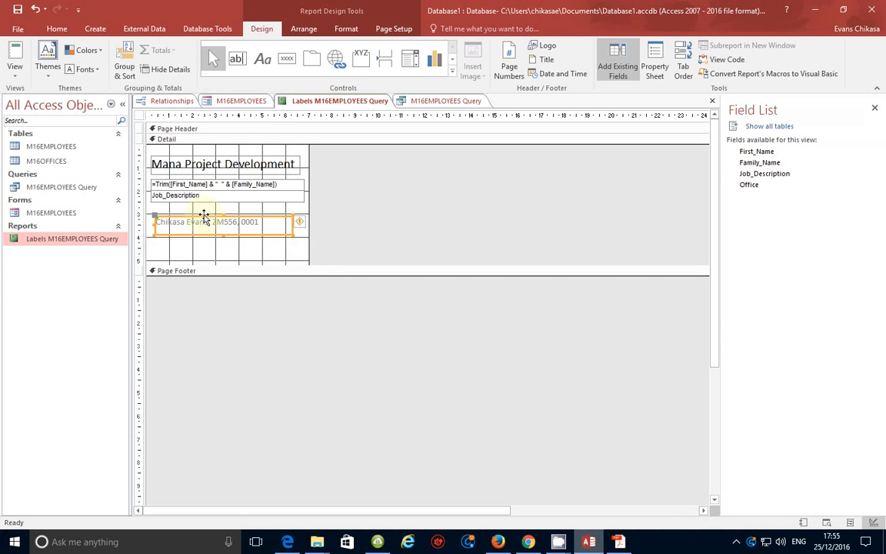
{"action": "left_click", "coordinate": [200, 213]}
{"action": "left_click_drag", "start_coordinate": [199, 212], "coordinate": [199, 213]}
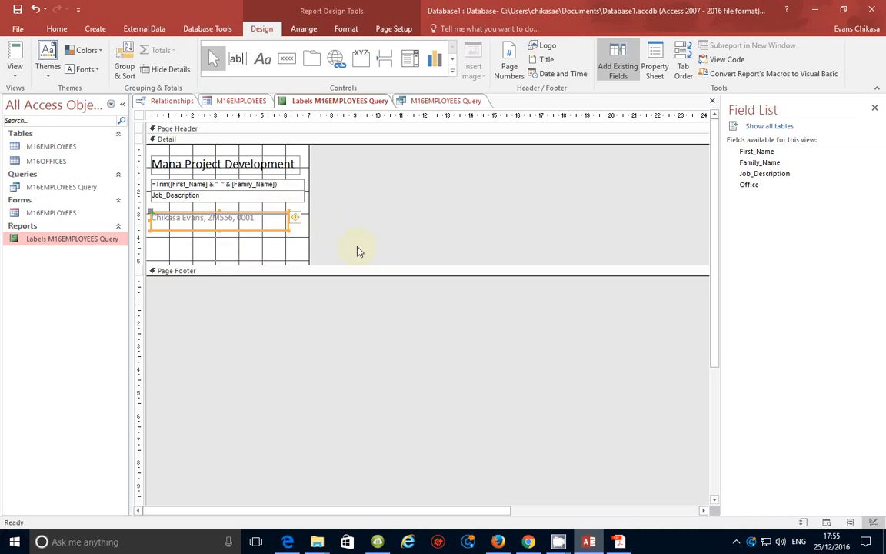
- Check the alignment of the candidate details across the two-column labels in Print Preview
{"action": "left_click", "coordinate": [13, 75]}
{"action": "left_click", "coordinate": [61, 136]}
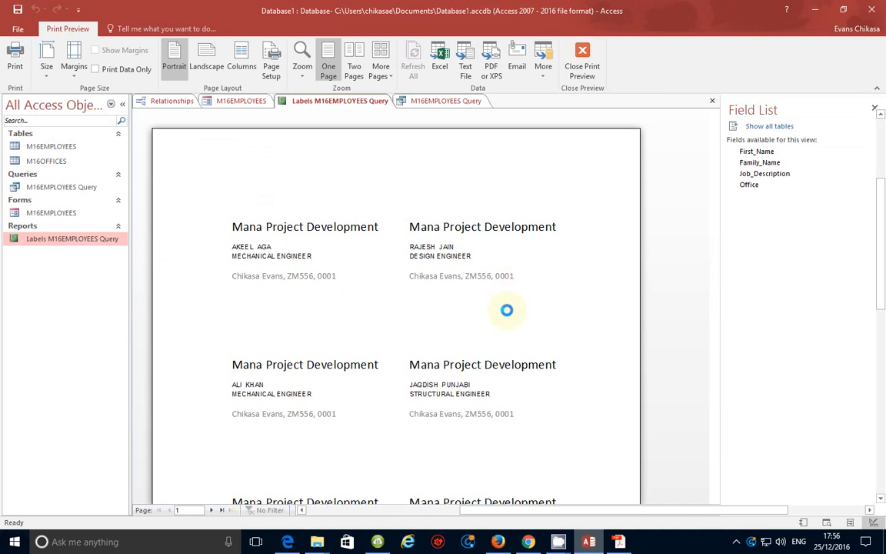
{"action": "scroll", "coordinate": [560, 350], "scroll_direction": "down", "scroll_amount": 4}
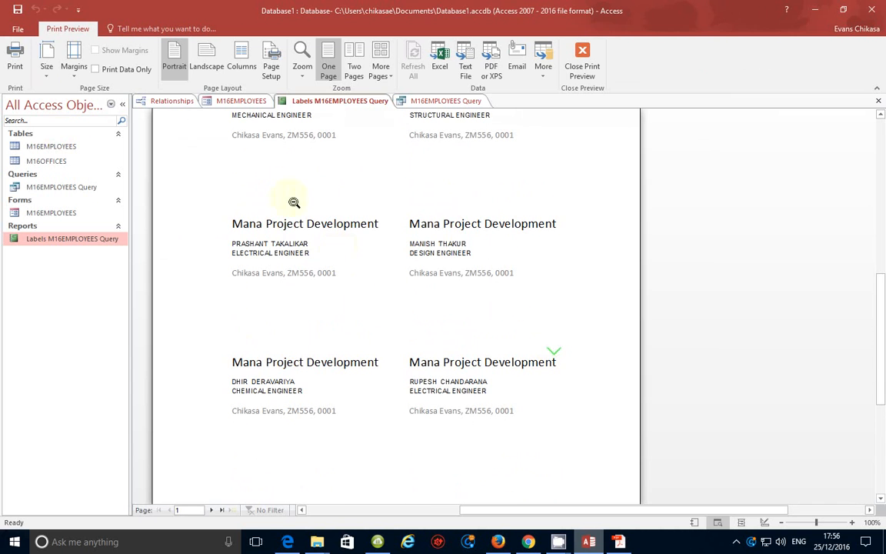
- Switch to the exam paper in Adobe Acrobat Reader and read the remaining Task 4 instructions, including Printout 3
{"action": "key", "text": "alt+Tab"}
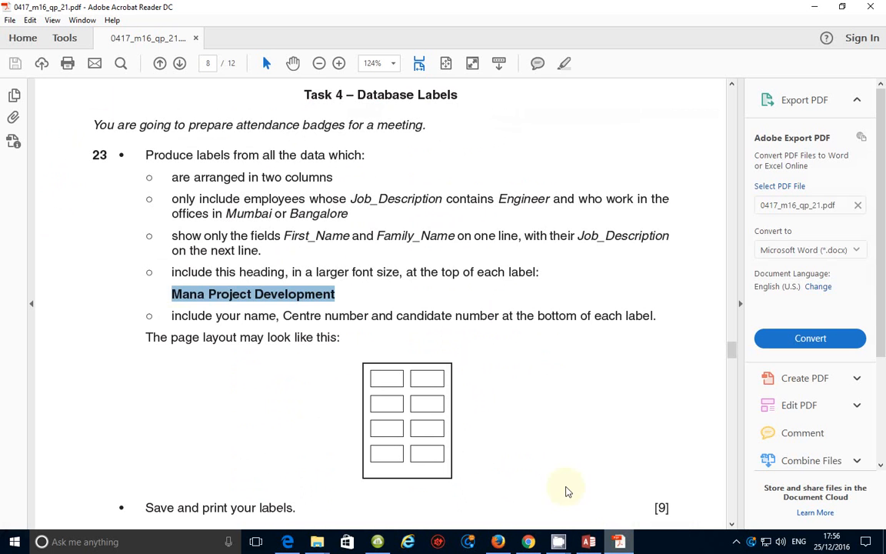
{"action": "scroll", "coordinate": [253, 364], "scroll_direction": "down", "scroll_amount": 3}
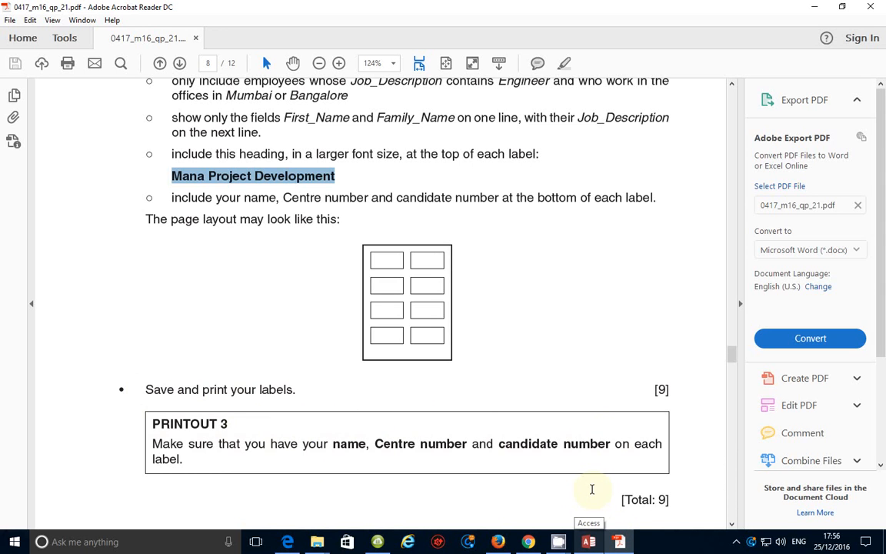
{"action": "scroll", "coordinate": [593, 489], "scroll_direction": "down", "scroll_amount": 3}
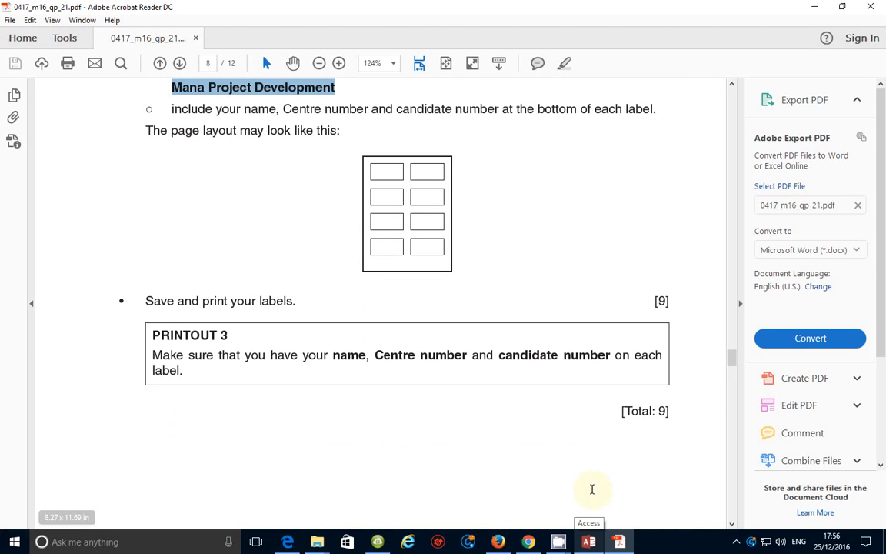
{"action": "left_click", "coordinate": [560, 541]}
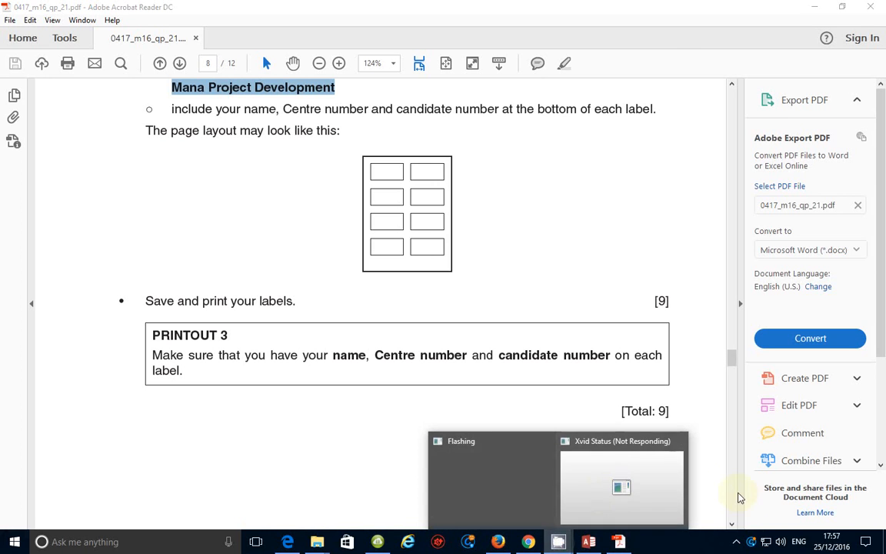
{"action": "left_click", "coordinate": [737, 542]}
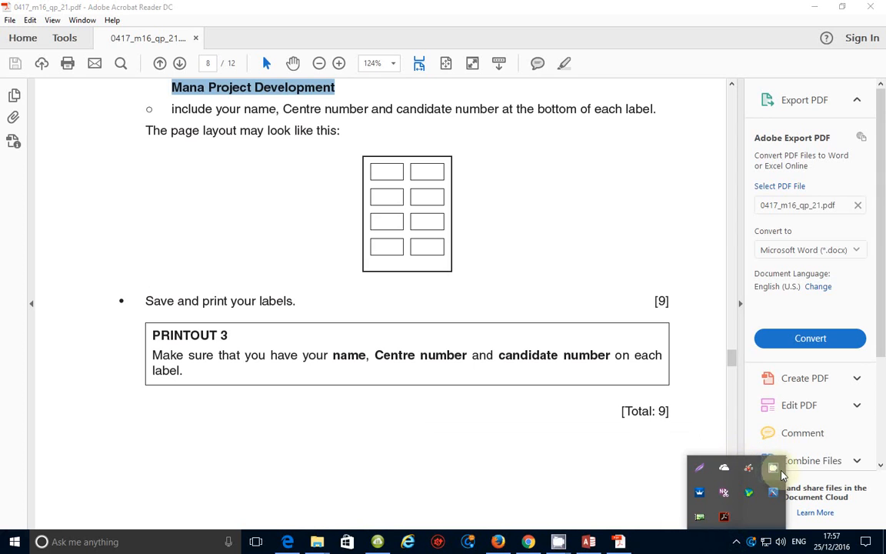